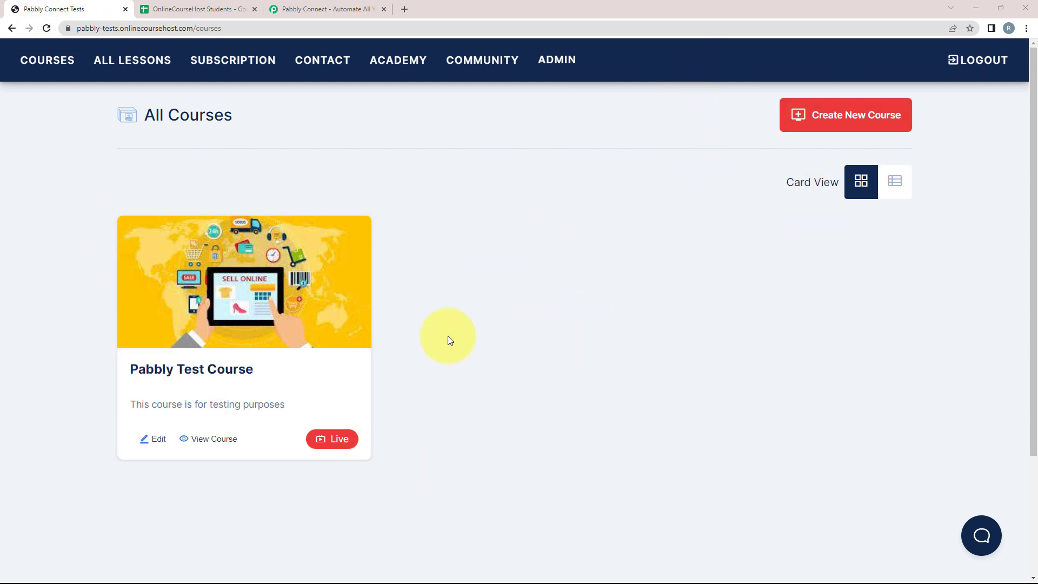
Check the email and enrollment-date headers in the OnlineCourseHost Students sheet, then go to pabbly.com/connect
{"action": "left_click", "coordinate": [162, 11]}
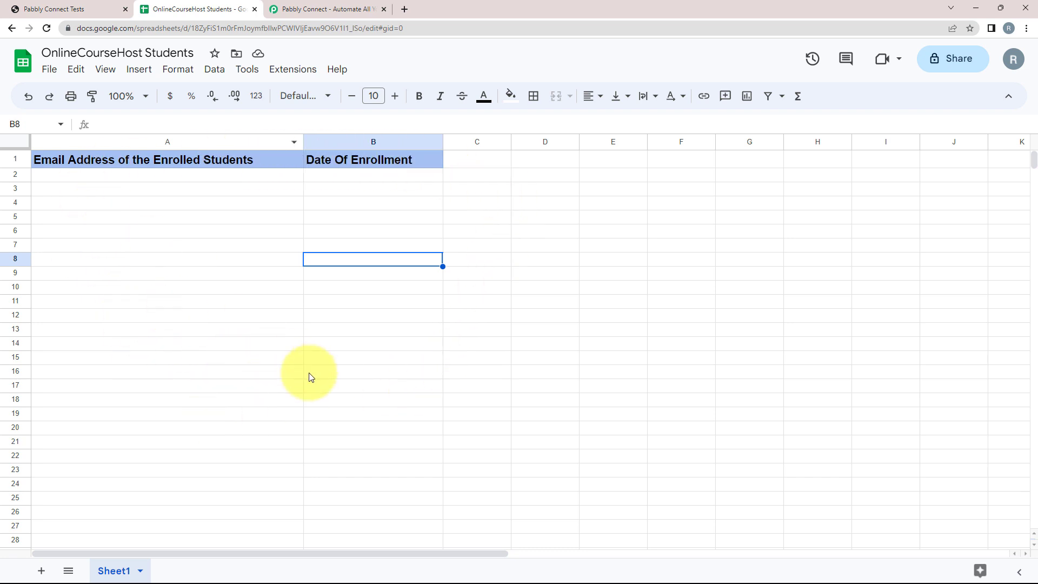
{"action": "left_click", "coordinate": [49, 8]}
{"action": "left_click", "coordinate": [187, 9]}
{"action": "left_click", "coordinate": [76, 5]}
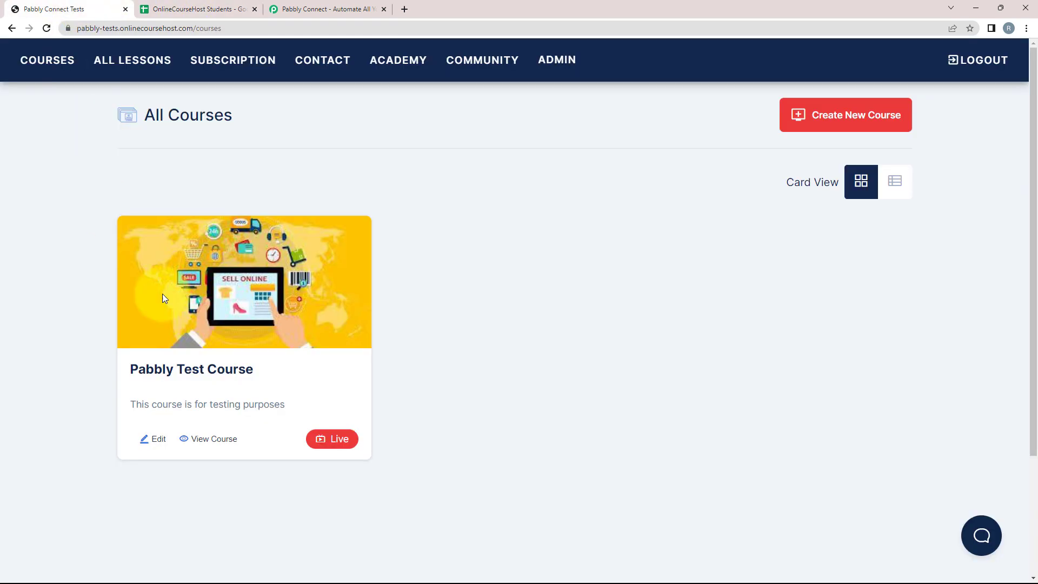
{"action": "left_click", "coordinate": [326, 9]}
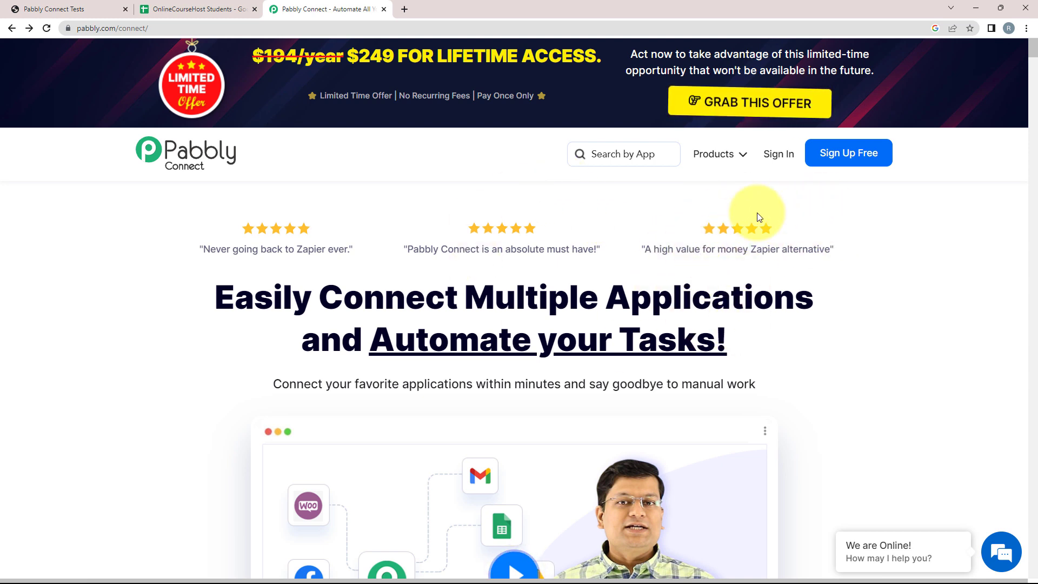
Sign in to Pabbly and launch Pabbly Connect from the All Apps page
{"action": "left_click", "coordinate": [847, 165]}
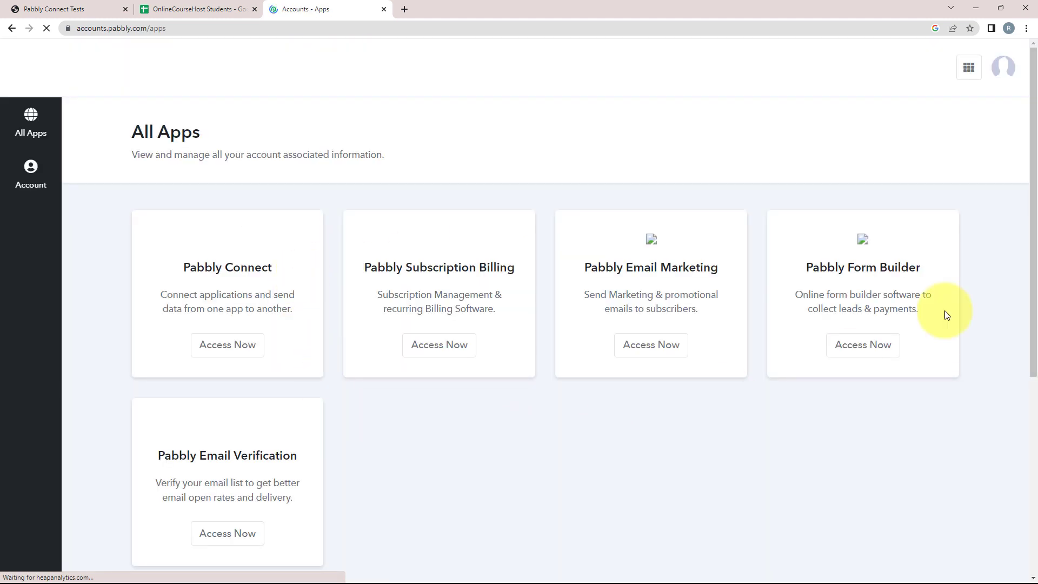
{"action": "left_click_drag", "start_coordinate": [183, 275], "coordinate": [271, 274]}
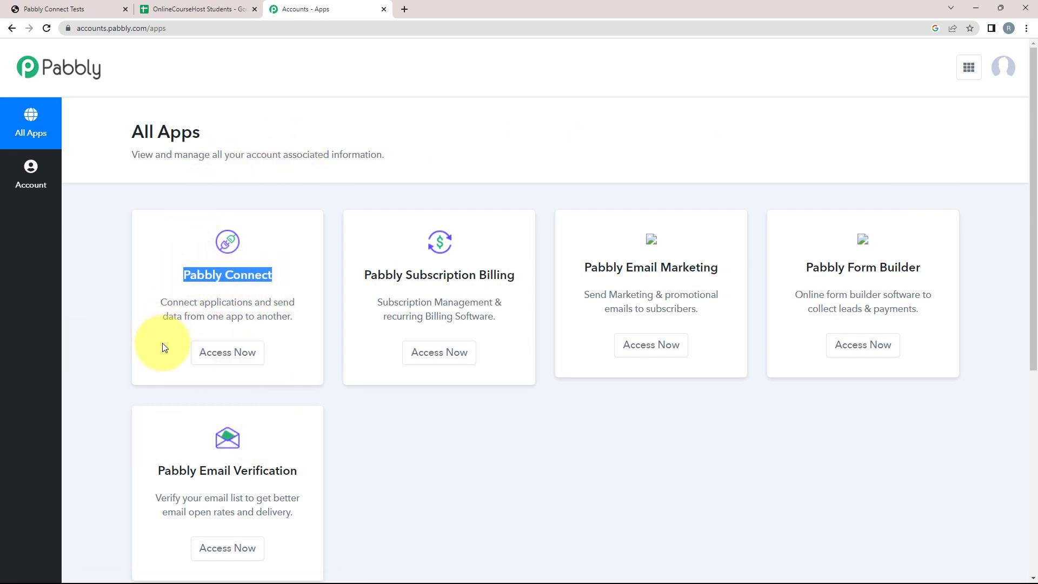
{"action": "left_click", "coordinate": [226, 353]}
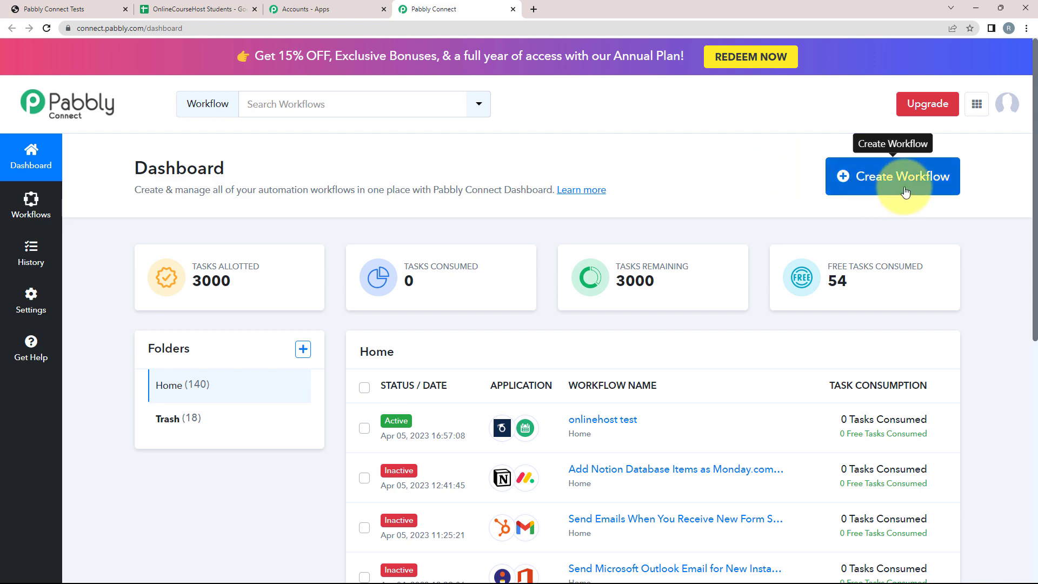
Create a workflow named 'Add New OnlineCourseHost.com Students Accounts to Google…' by pasting the name
{"action": "left_click", "coordinate": [903, 189]}
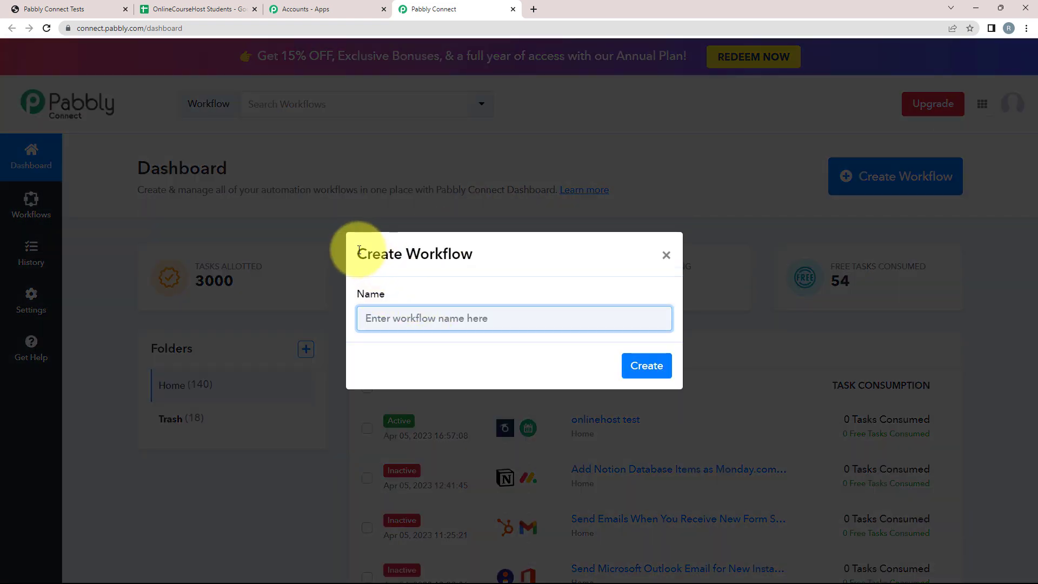
{"action": "left_click_drag", "start_coordinate": [355, 253], "coordinate": [496, 260]}
{"action": "left_click", "coordinate": [399, 281]}
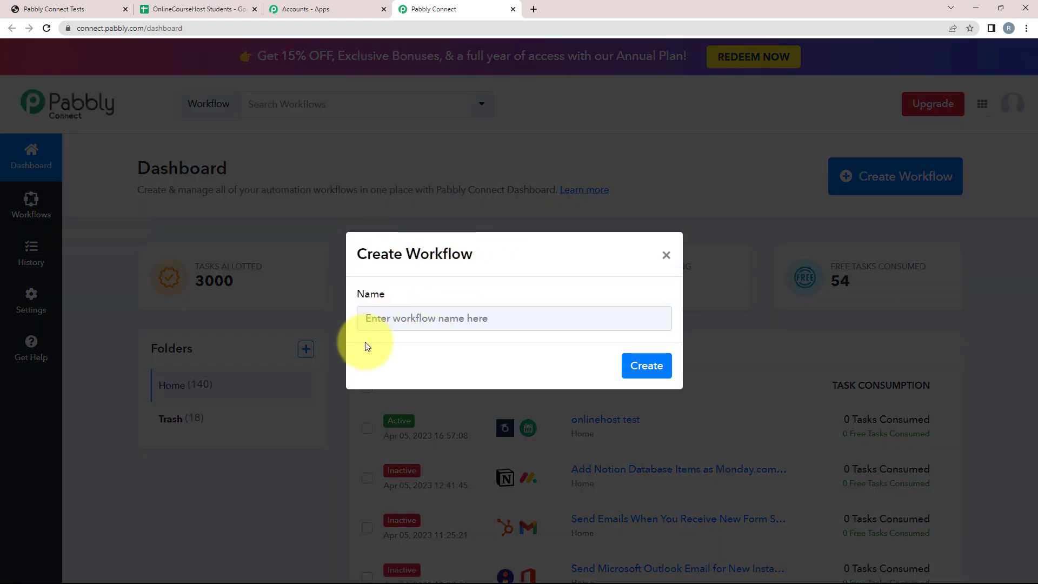
{"action": "left_click", "coordinate": [450, 324]}
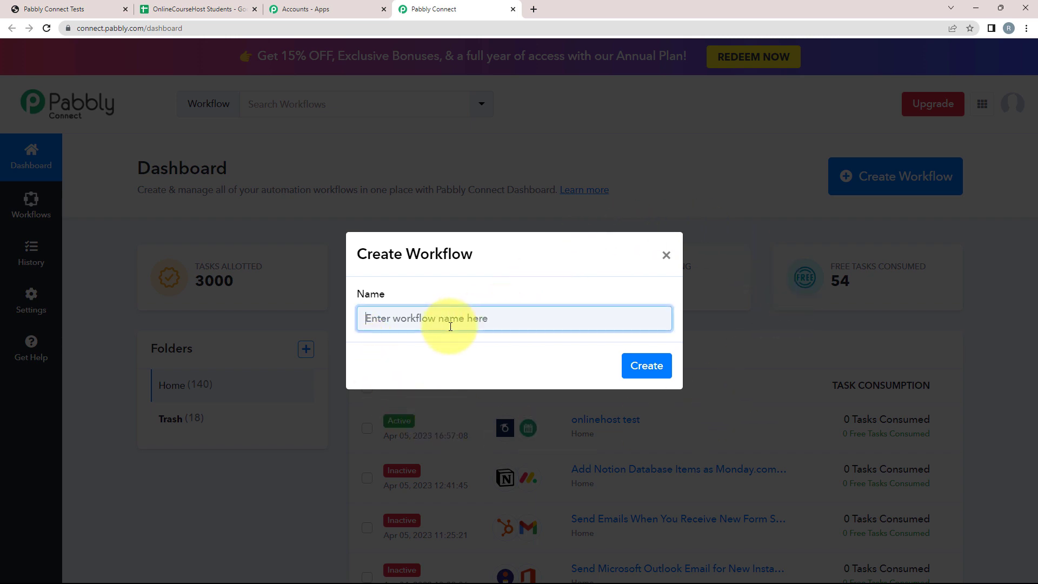
{"action": "key", "text": "ctrl+v"}
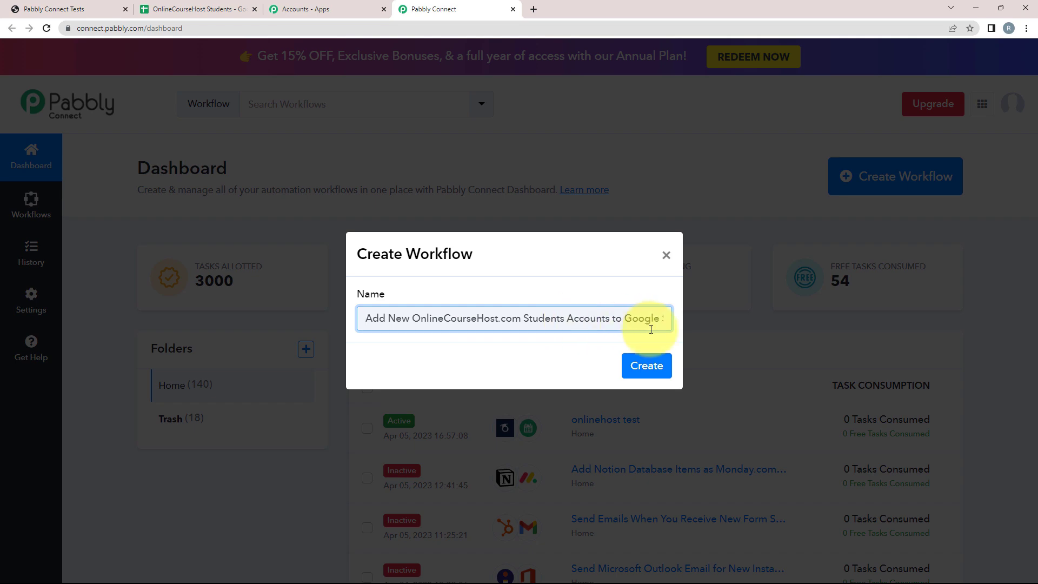
{"action": "left_click", "coordinate": [646, 368]}
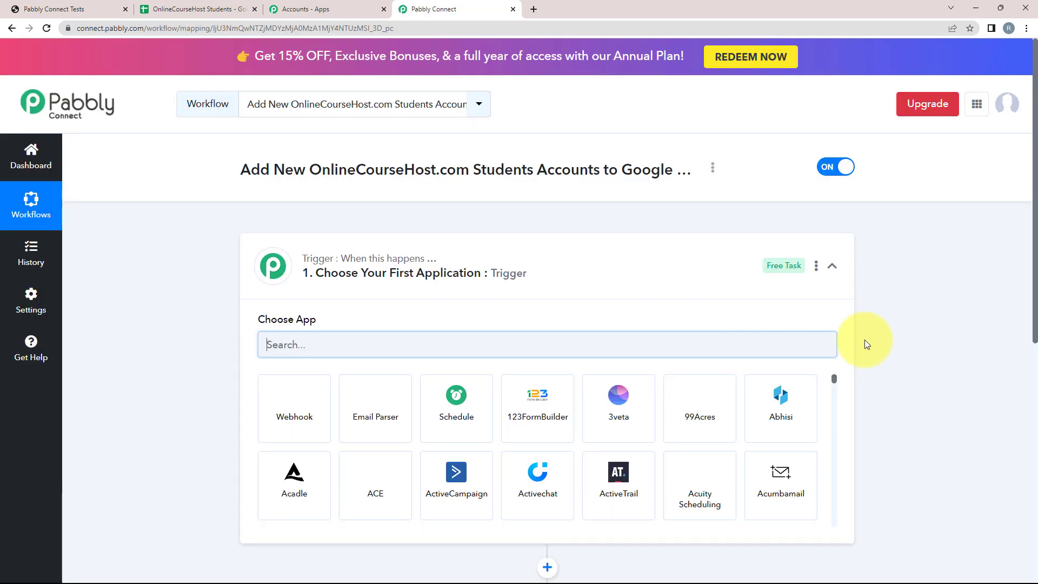
Set the trigger app to OnlineCourseHost.com with New Student Account as the trigger event
{"action": "left_click", "coordinate": [834, 269]}
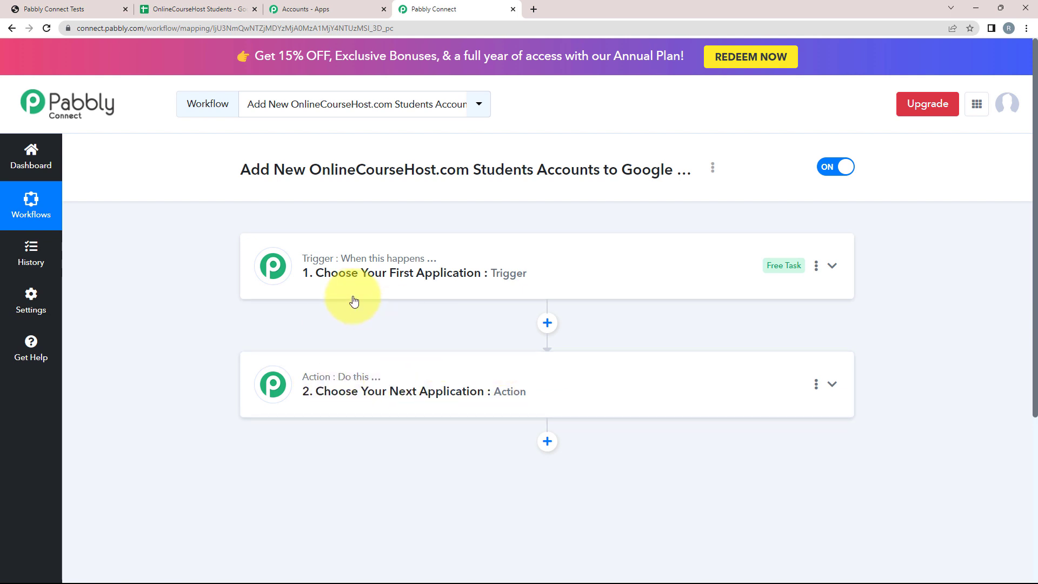
{"action": "left_click", "coordinate": [331, 276]}
{"action": "left_click", "coordinate": [299, 342]}
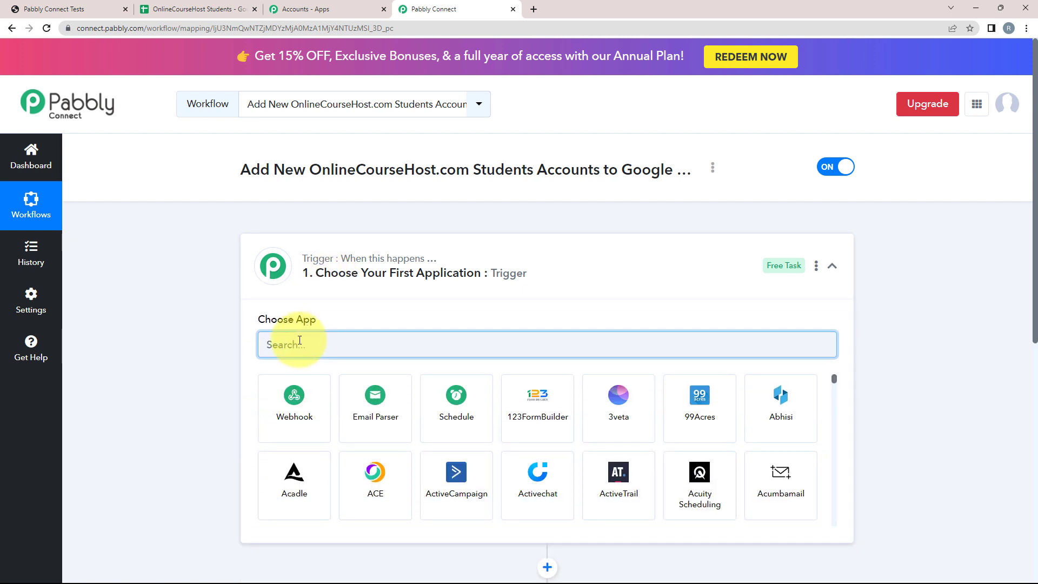
{"action": "type", "text": "oli"}
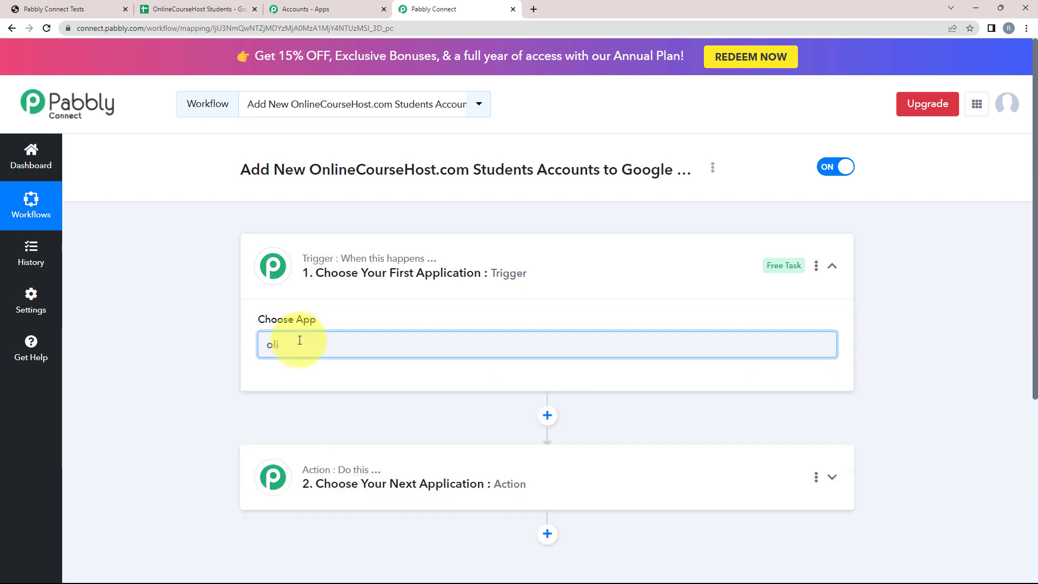
{"action": "key", "text": "BackSpace"}
{"action": "key", "text": "BackSpace"}
{"action": "type", "text": "nl"}
{"action": "left_click", "coordinate": [376, 403]}
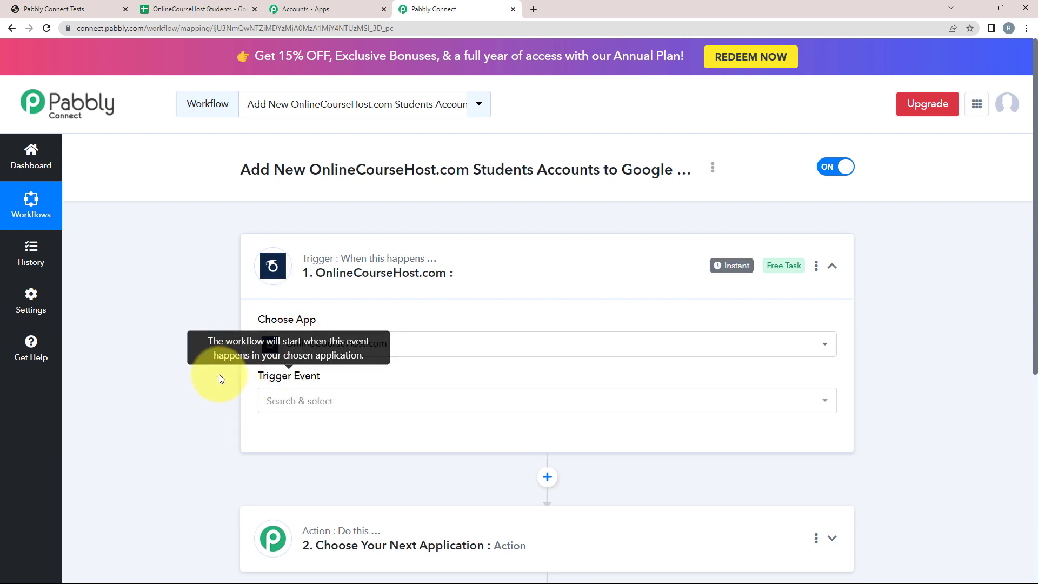
{"action": "left_click", "coordinate": [262, 400]}
{"action": "left_click", "coordinate": [325, 500]}
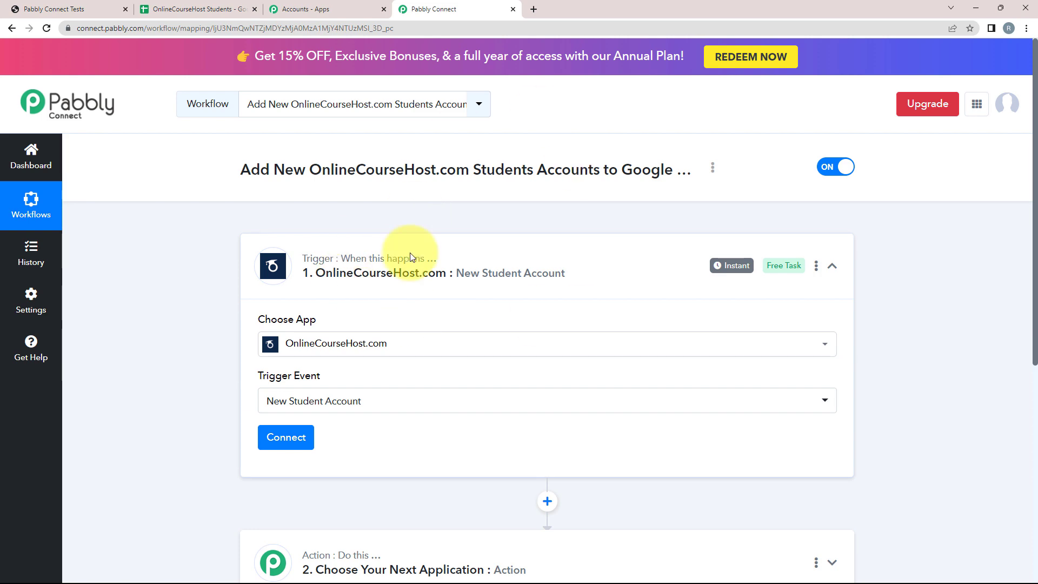
{"action": "left_click", "coordinate": [292, 437]}
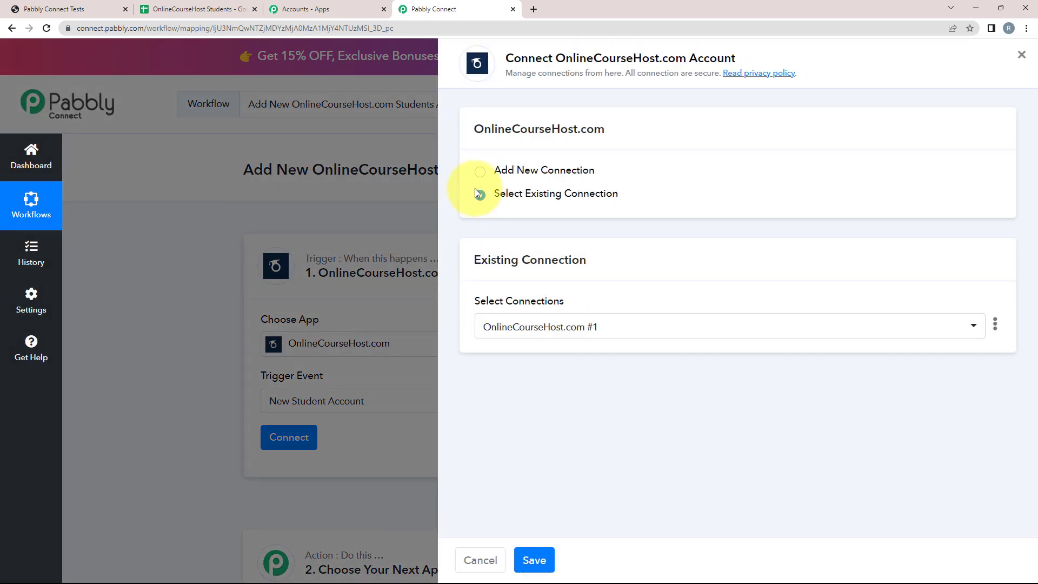
Choose Add New Connection for the OnlineCourseHost.com account, then switch to the course site
{"action": "left_click", "coordinate": [481, 172]}
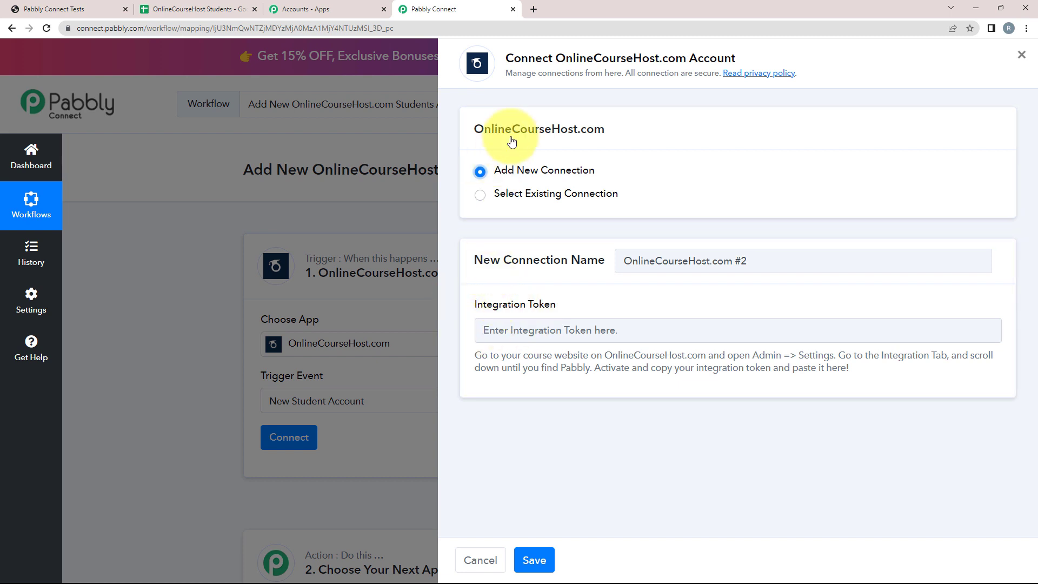
{"action": "left_click_drag", "start_coordinate": [554, 59], "coordinate": [731, 58]}
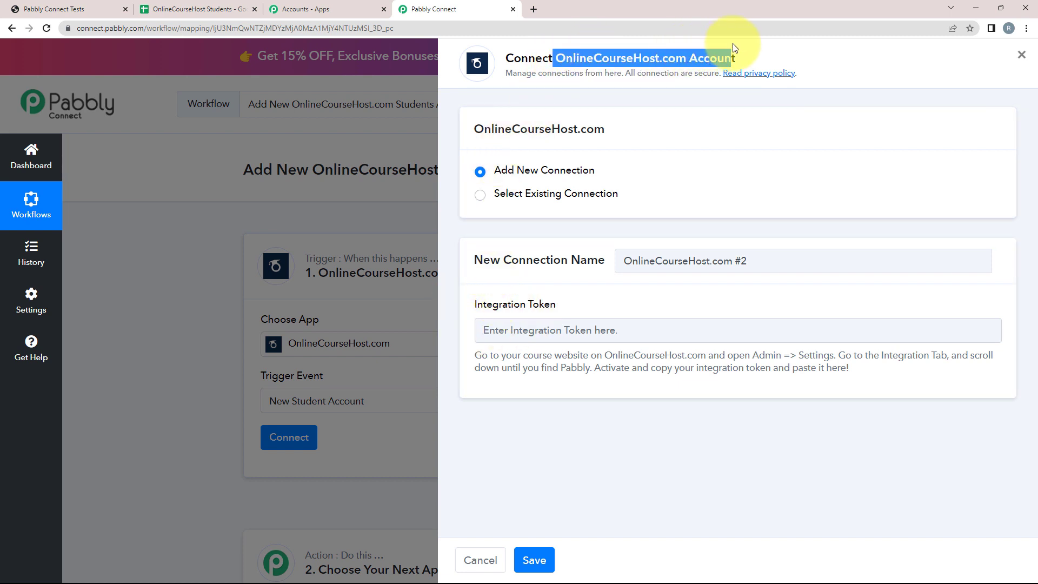
{"action": "left_click", "coordinate": [525, 221]}
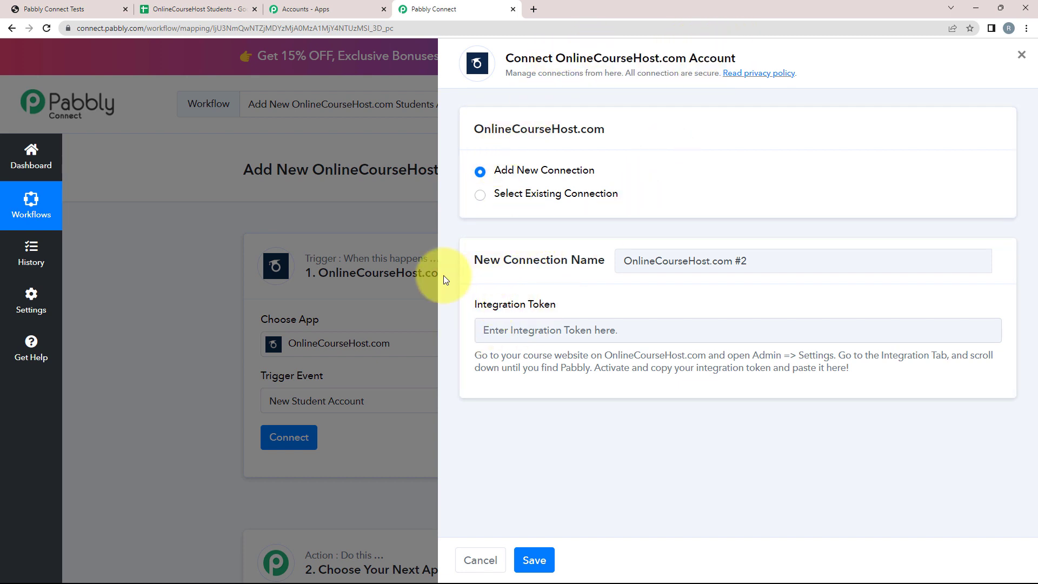
{"action": "left_click_drag", "start_coordinate": [473, 305], "coordinate": [607, 299]}
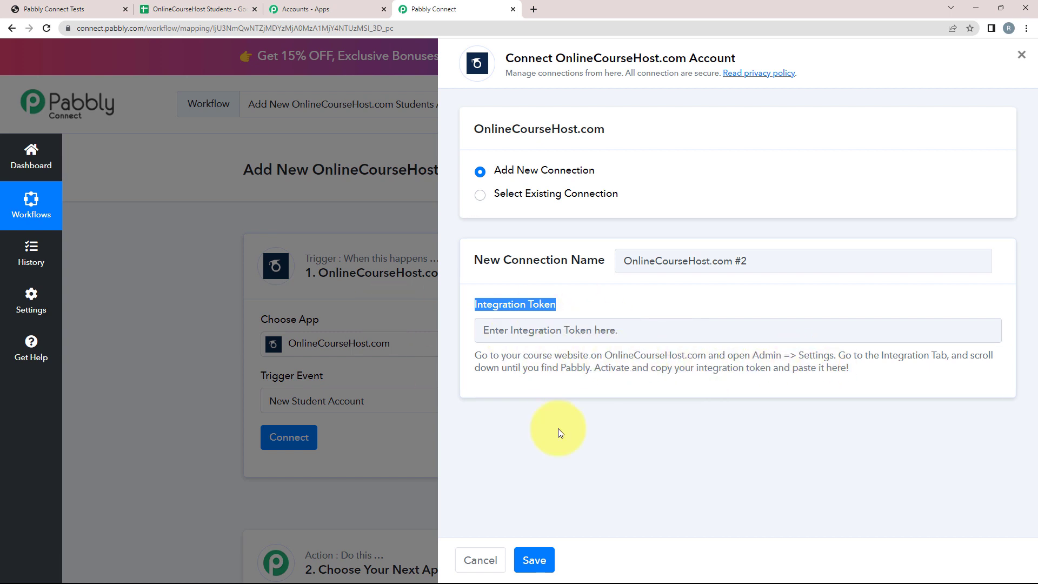
{"action": "left_click", "coordinate": [58, 9]}
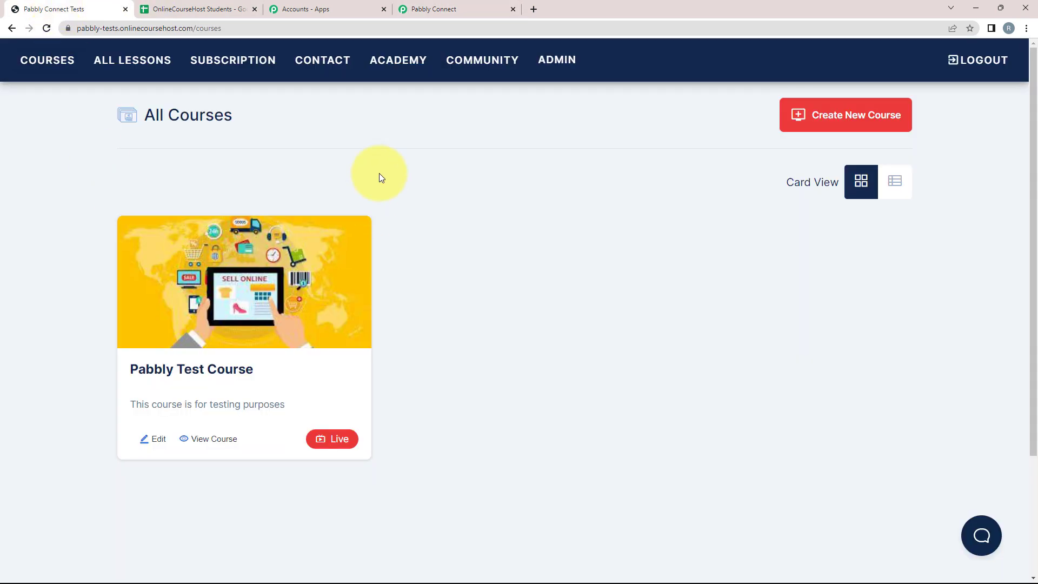
Copy the Pabbly Integration Token from the course site's admin Integrations settings
{"action": "left_click", "coordinate": [557, 60]}
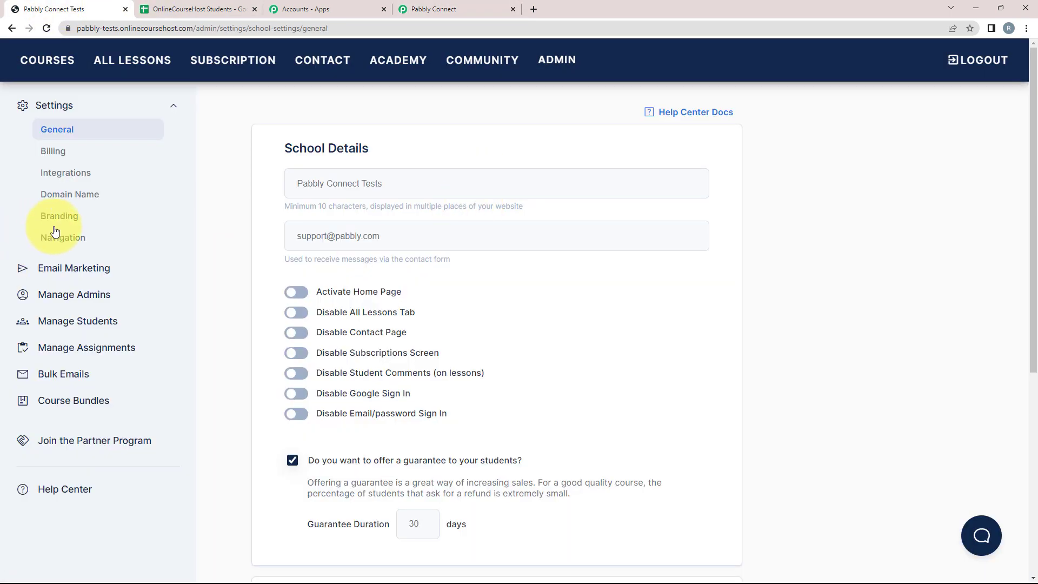
{"action": "left_click", "coordinate": [53, 176]}
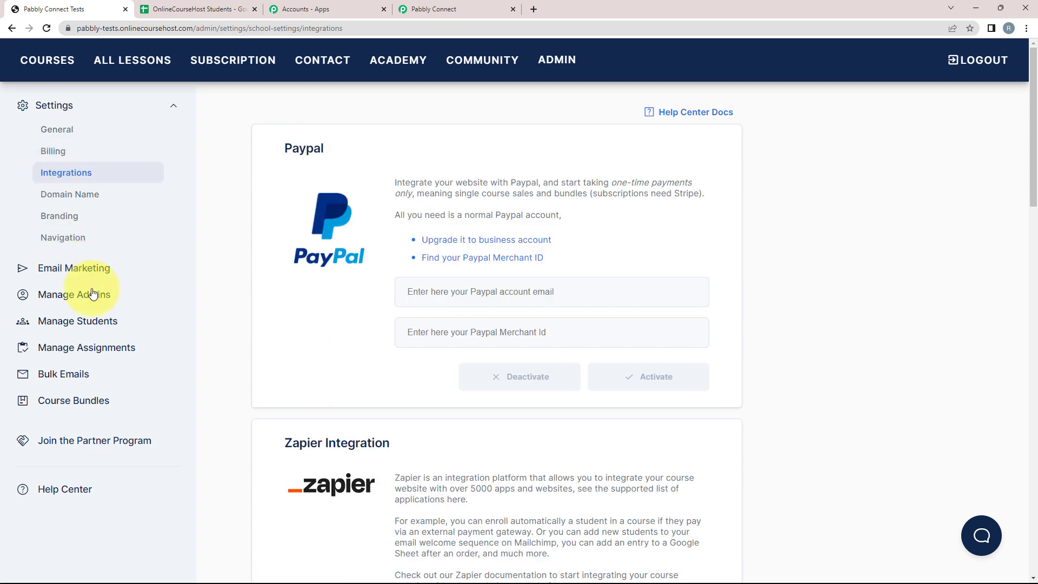
{"action": "scroll", "coordinate": [224, 282], "scroll_direction": "down", "scroll_amount": 5}
{"action": "scroll", "coordinate": [225, 282], "scroll_direction": "down", "scroll_amount": 5}
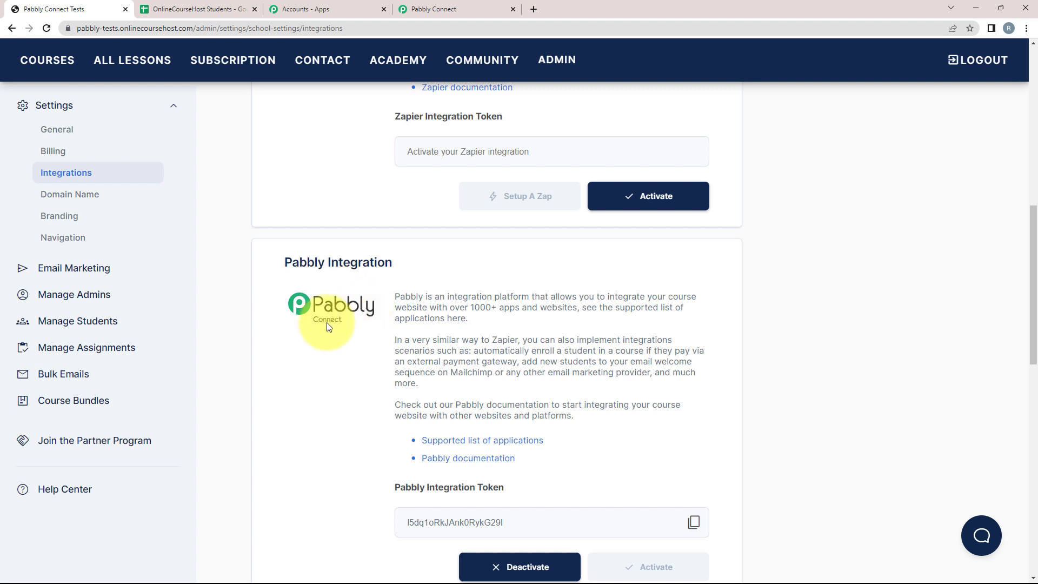
{"action": "scroll", "coordinate": [421, 416], "scroll_direction": "down", "scroll_amount": 2}
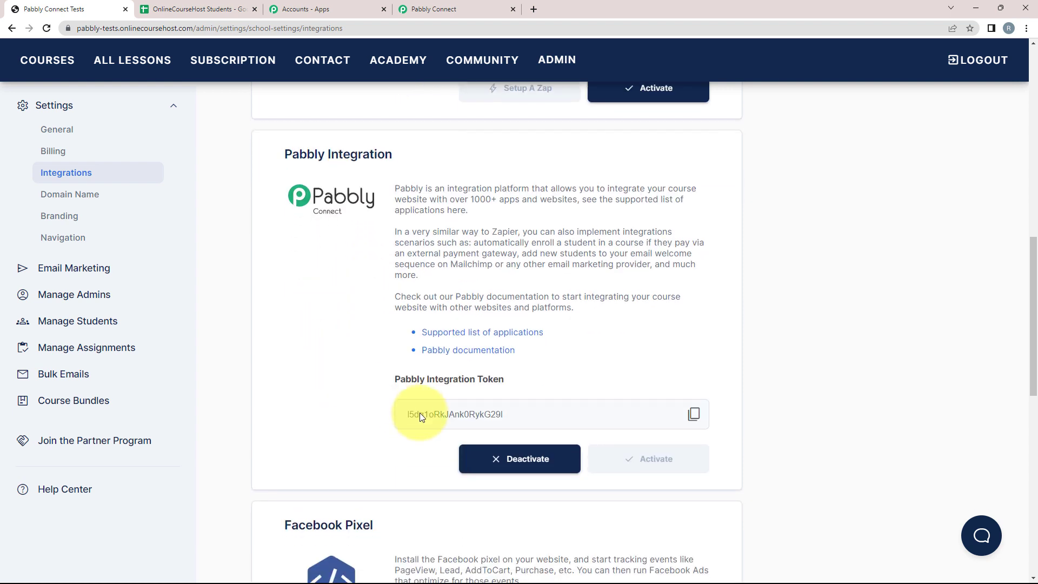
{"action": "left_click", "coordinate": [695, 415]}
Paste the integration token into the OnlineCourseHost.com connection panel and save it
{"action": "left_click", "coordinate": [432, 9]}
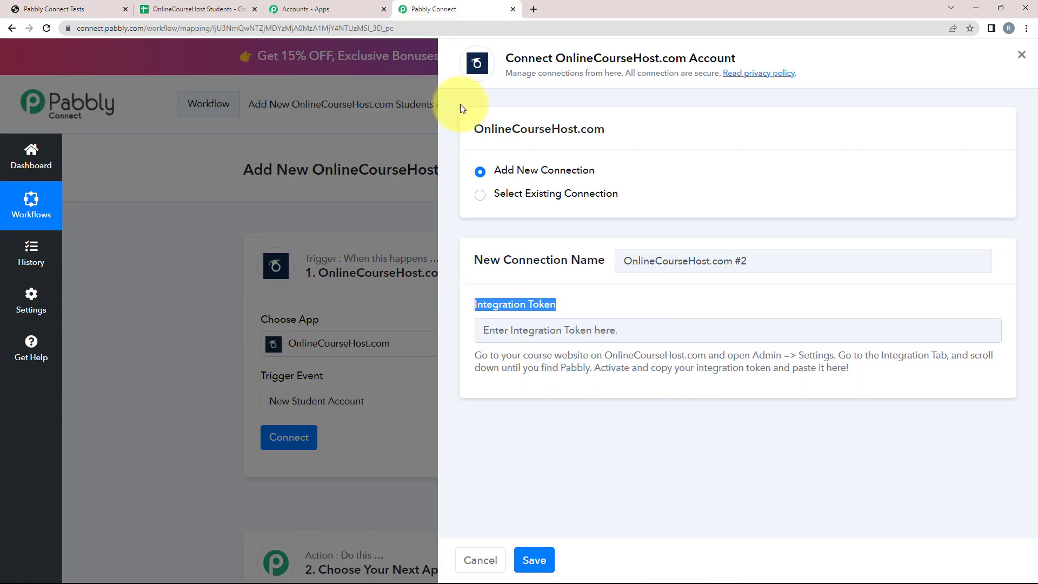
{"action": "right_click", "coordinate": [529, 336]}
{"action": "left_click", "coordinate": [547, 425]}
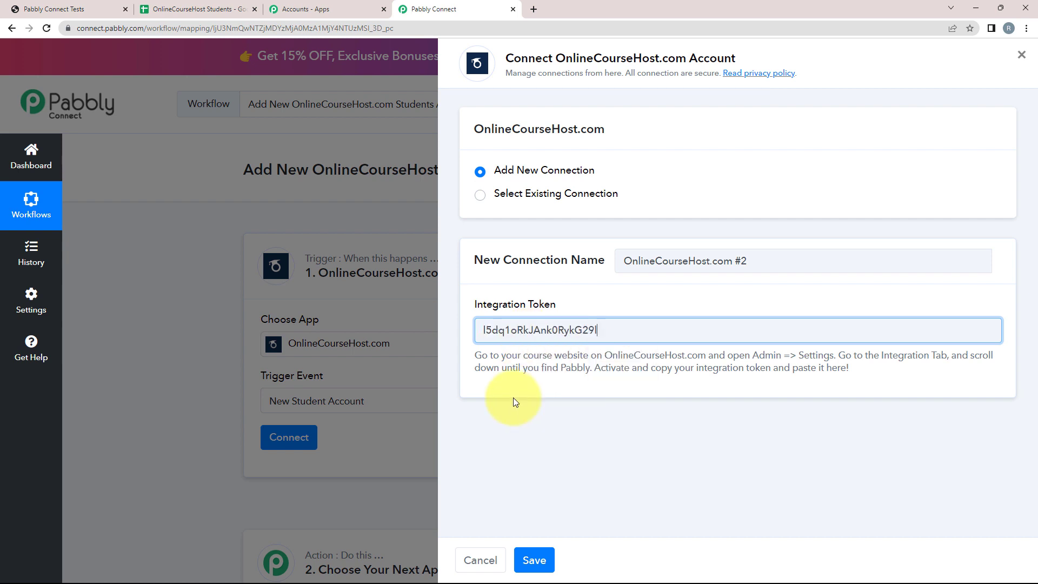
{"action": "left_click", "coordinate": [535, 560]}
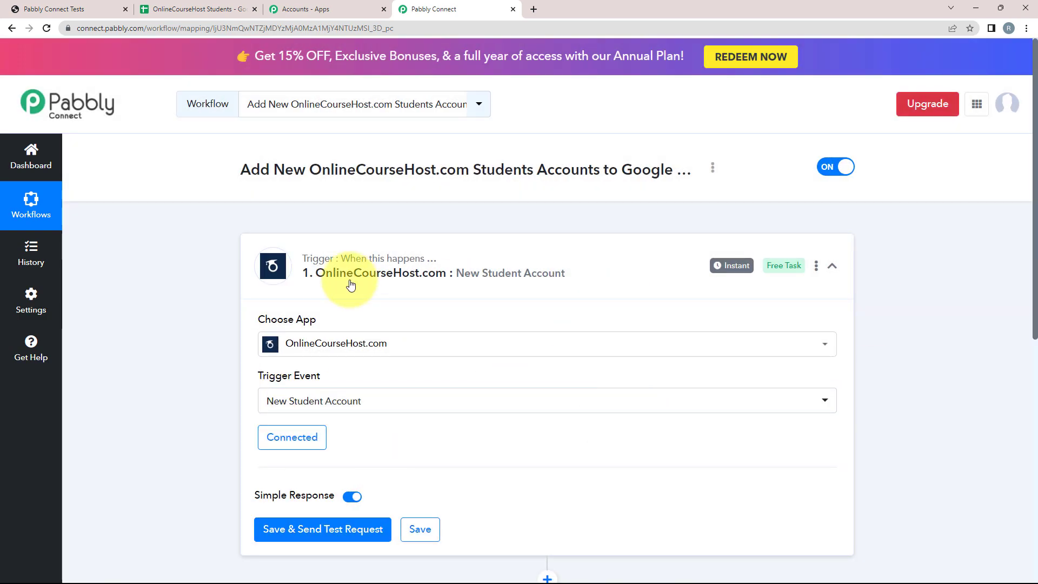
{"action": "scroll", "coordinate": [173, 385], "scroll_direction": "down", "scroll_amount": 3}
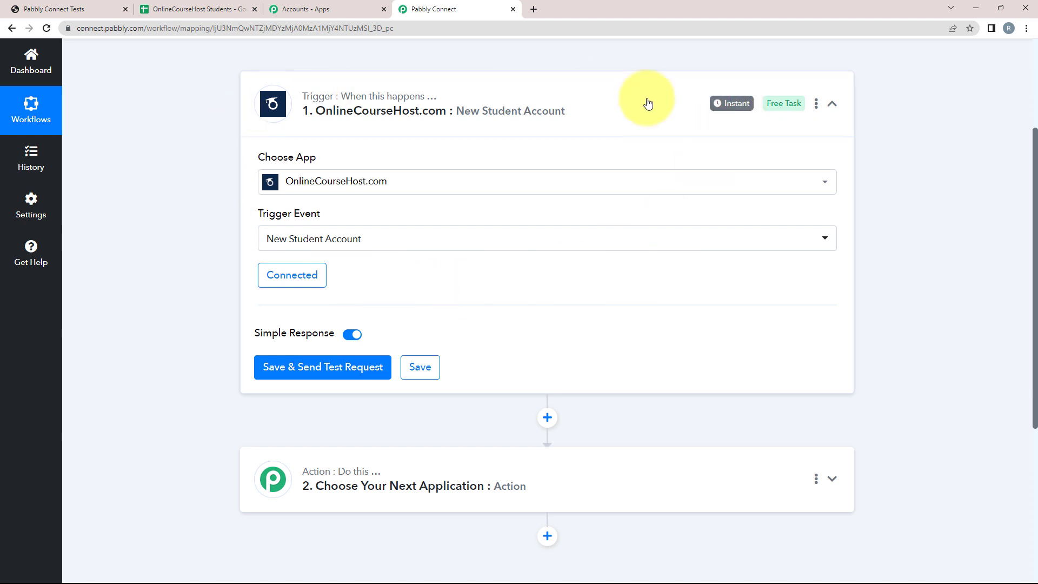
Start a test request, then sign up a test student on OnlineCourseHost.com to trigger it
{"action": "left_click", "coordinate": [272, 363]}
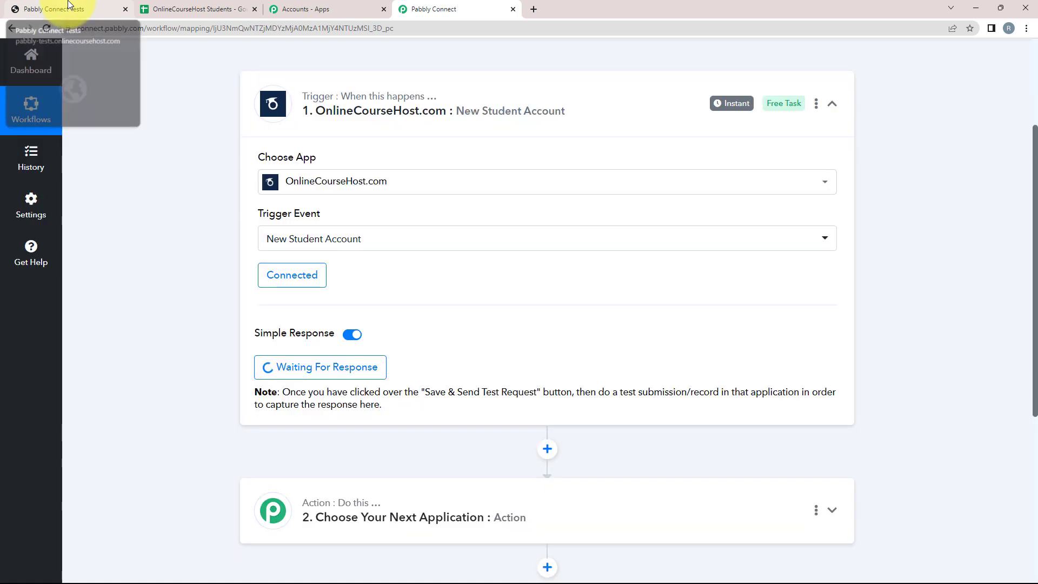
{"action": "left_click", "coordinate": [68, 6]}
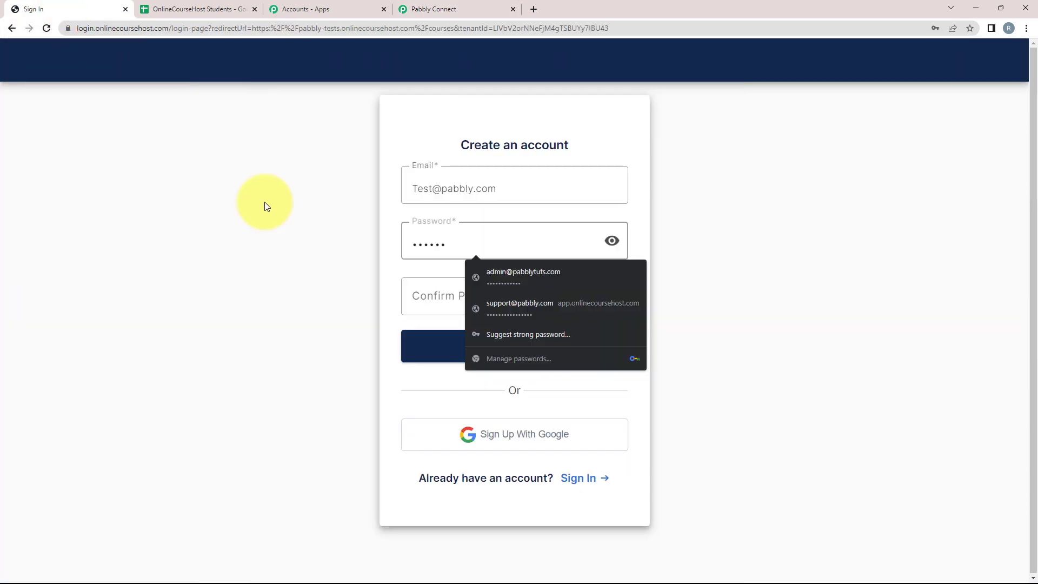
{"action": "type", "text": "2345"}
{"action": "key", "text": "Tab"}
{"action": "type", "text": "Te"}
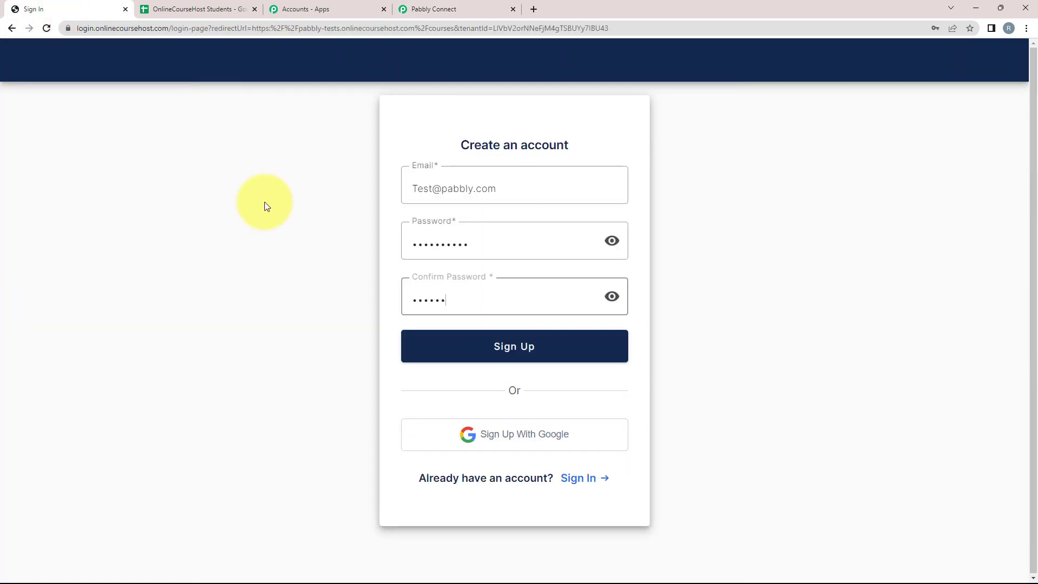
{"action": "left_click", "coordinate": [473, 354]}
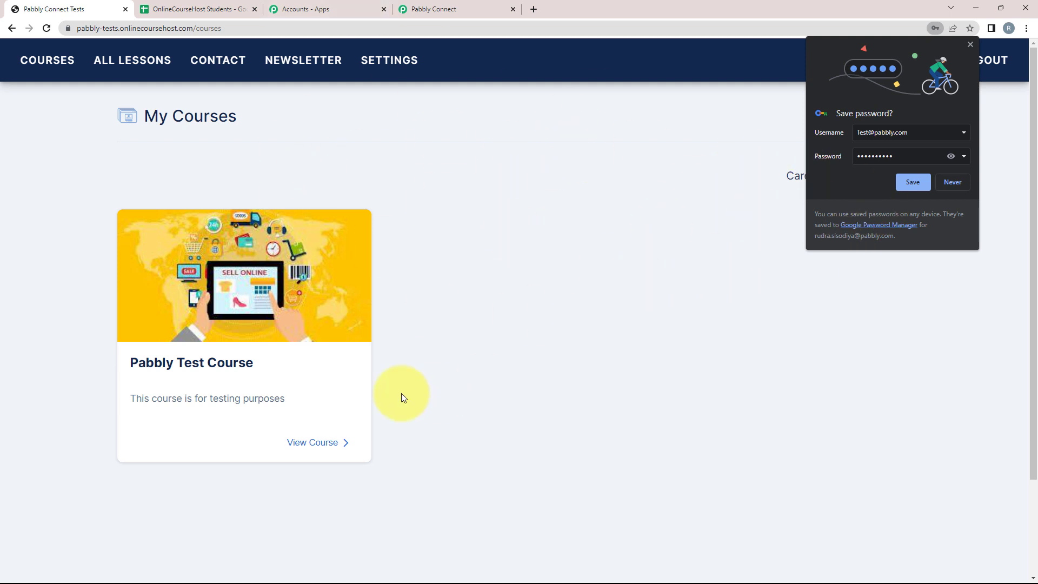
{"action": "left_click", "coordinate": [444, 5]}
{"action": "scroll", "coordinate": [169, 410], "scroll_direction": "down", "scroll_amount": 1}
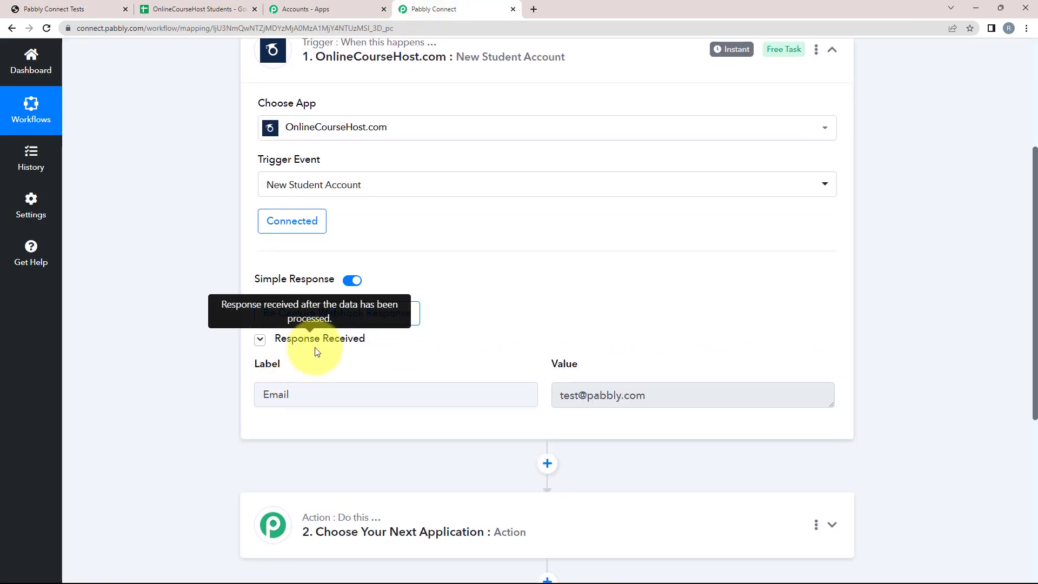
Inspect the captured Email label and value in the trigger's response, then scroll down to step 2
{"action": "left_click", "coordinate": [262, 393]}
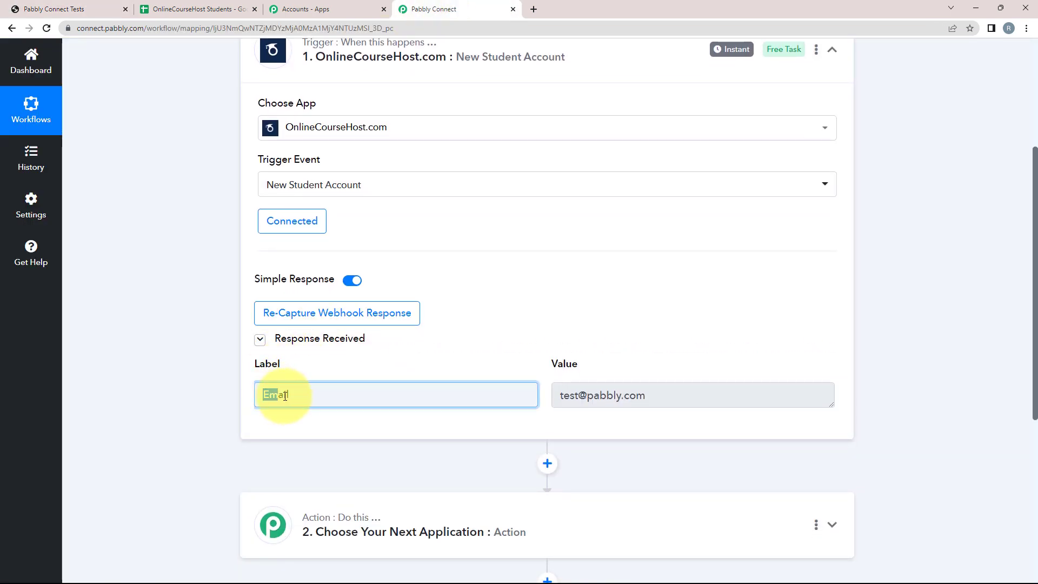
{"action": "left_click_drag", "start_coordinate": [285, 396], "coordinate": [396, 394]}
{"action": "left_click_drag", "start_coordinate": [649, 394], "coordinate": [586, 395]}
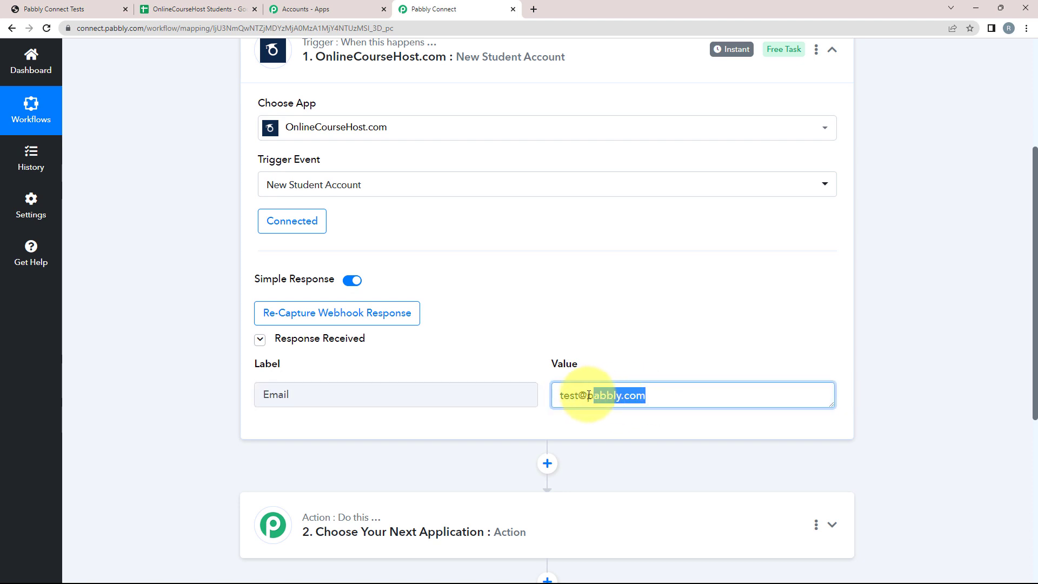
{"action": "left_click", "coordinate": [223, 361]}
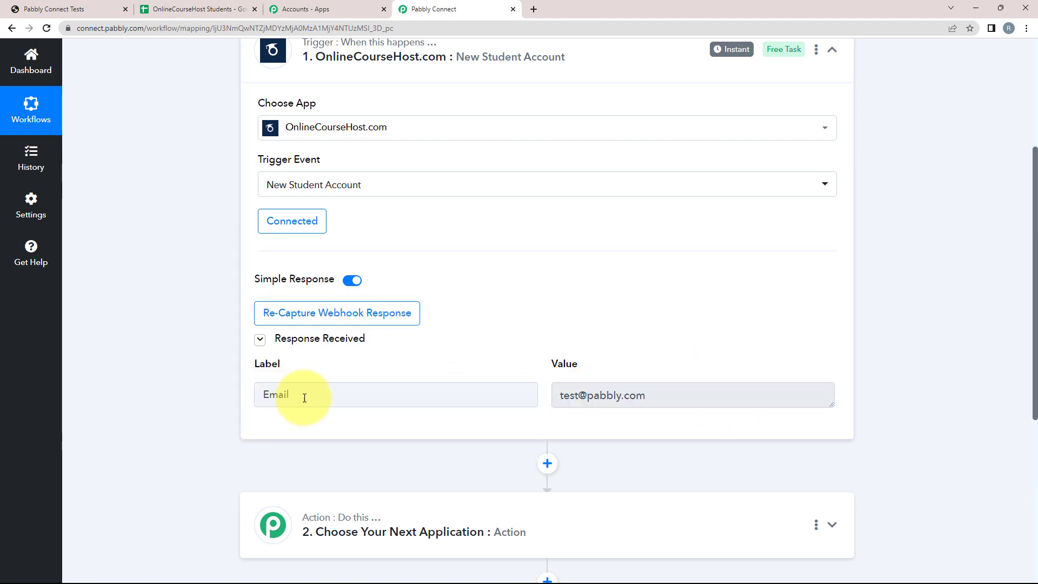
{"action": "left_click_drag", "start_coordinate": [682, 395], "coordinate": [560, 395]}
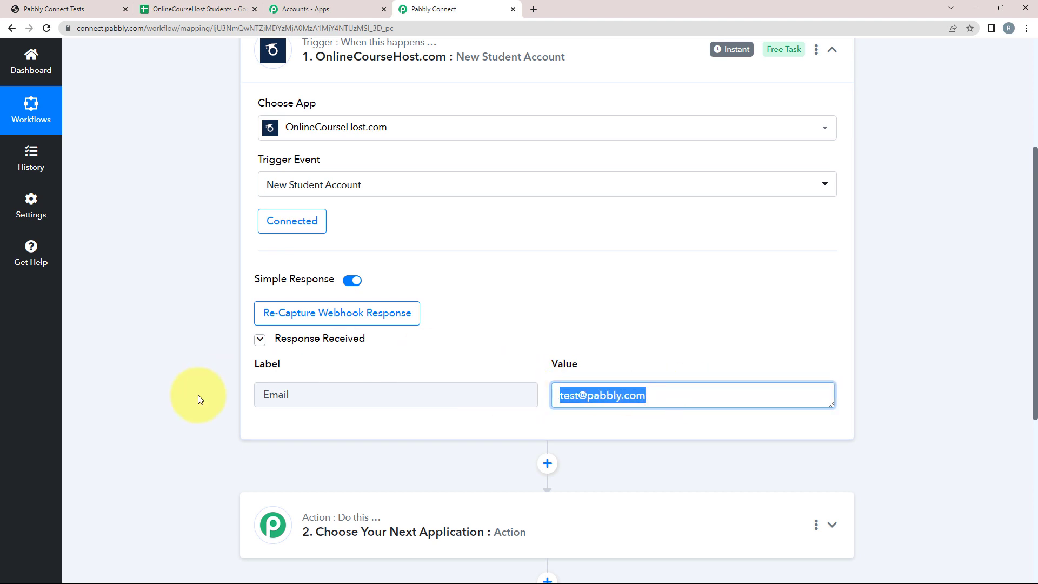
{"action": "scroll", "coordinate": [257, 401], "scroll_direction": "down", "scroll_amount": 1}
{"action": "left_click", "coordinate": [186, 386]}
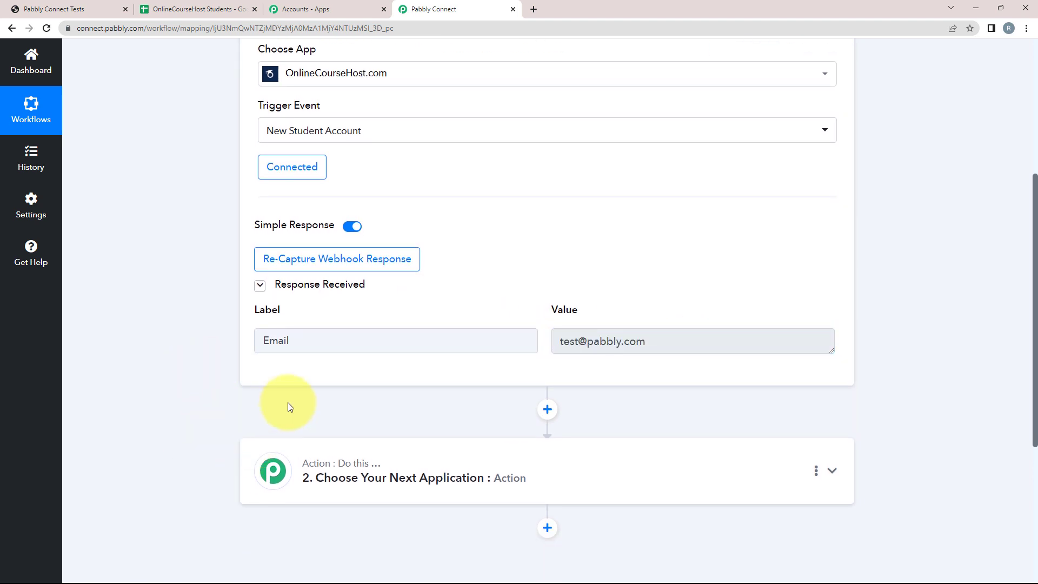
{"action": "scroll", "coordinate": [288, 402], "scroll_direction": "up", "scroll_amount": 4}
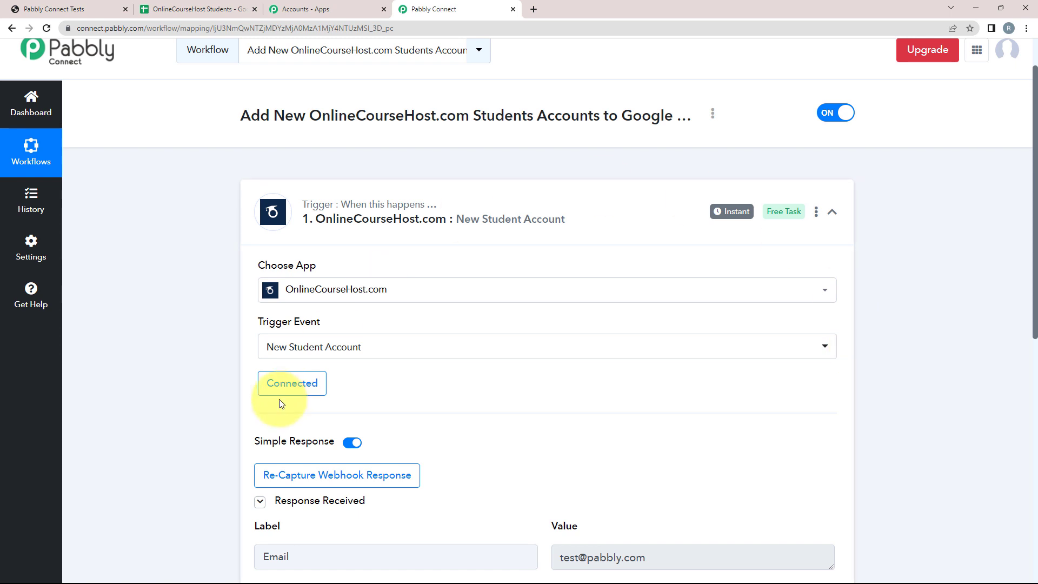
{"action": "scroll", "coordinate": [178, 417], "scroll_direction": "down", "scroll_amount": 1}
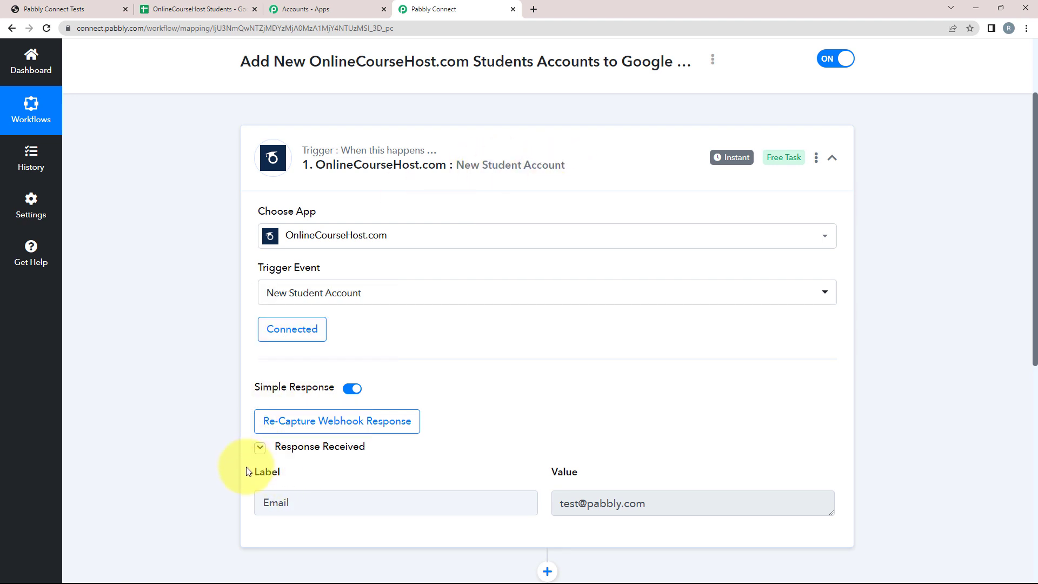
{"action": "scroll", "coordinate": [624, 453], "scroll_direction": "down", "scroll_amount": 2}
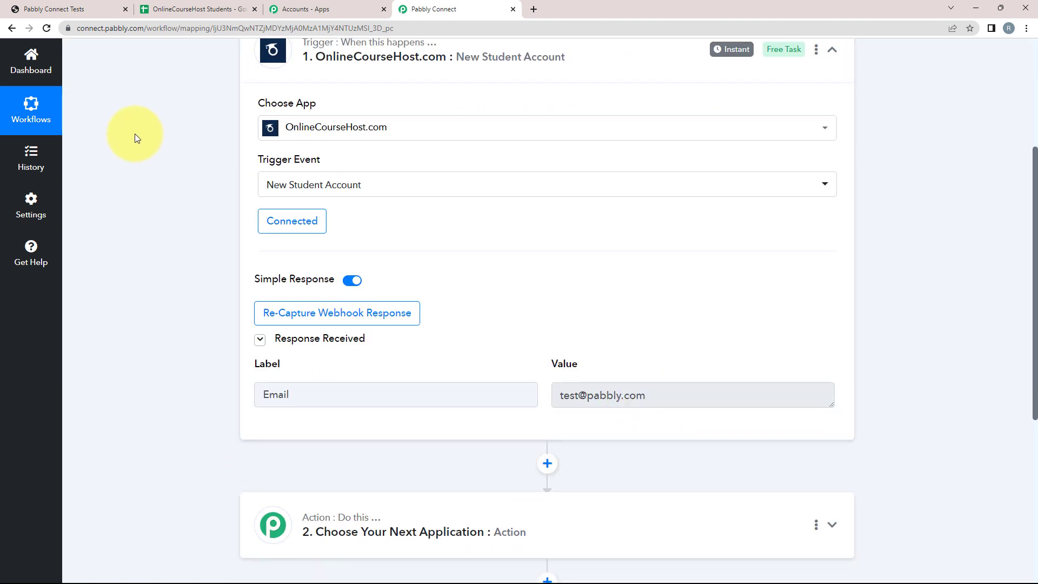
{"action": "scroll", "coordinate": [130, 392], "scroll_direction": "down", "scroll_amount": 3}
{"action": "left_click", "coordinate": [378, 394]}
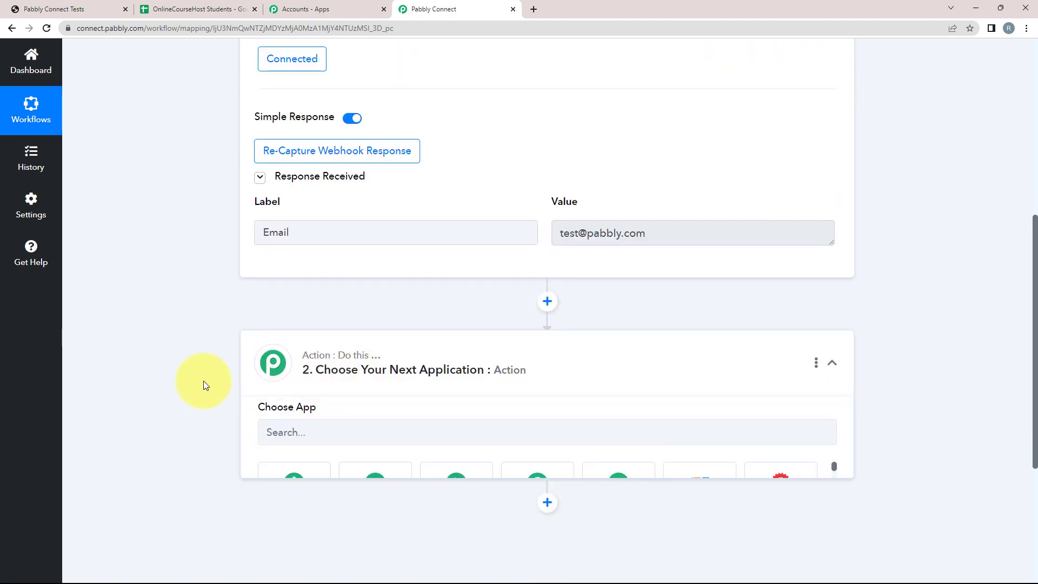
{"action": "scroll", "coordinate": [106, 375], "scroll_direction": "down", "scroll_amount": 2}
{"action": "left_click", "coordinate": [285, 334]}
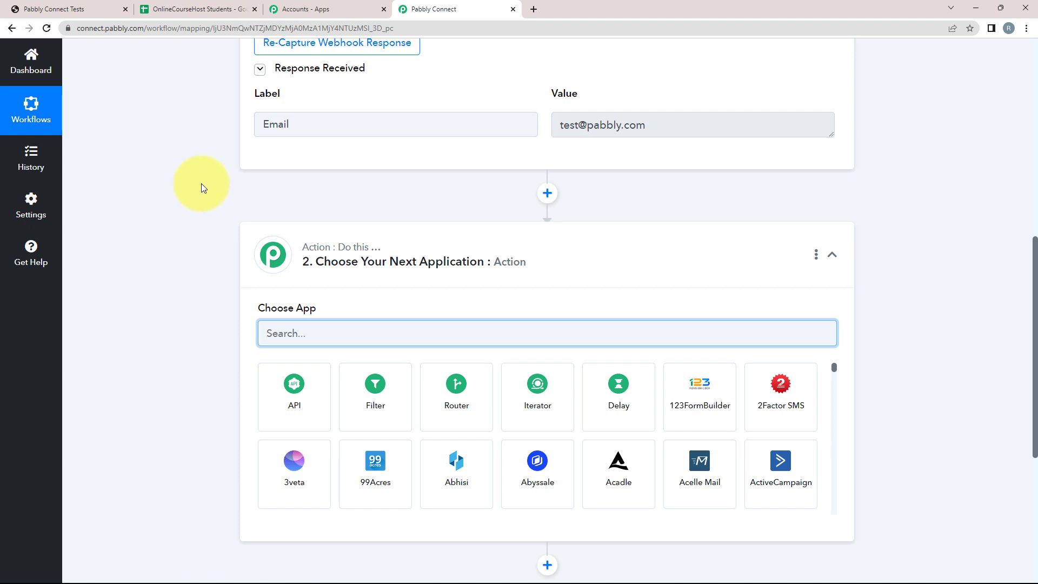
{"action": "left_click", "coordinate": [178, 9]}
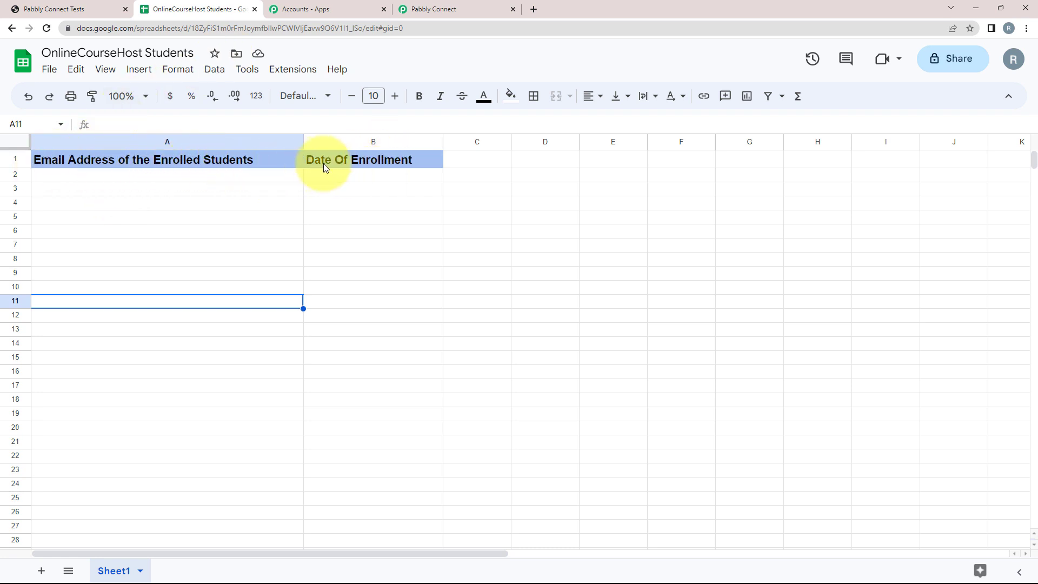
{"action": "left_click", "coordinate": [427, 8]}
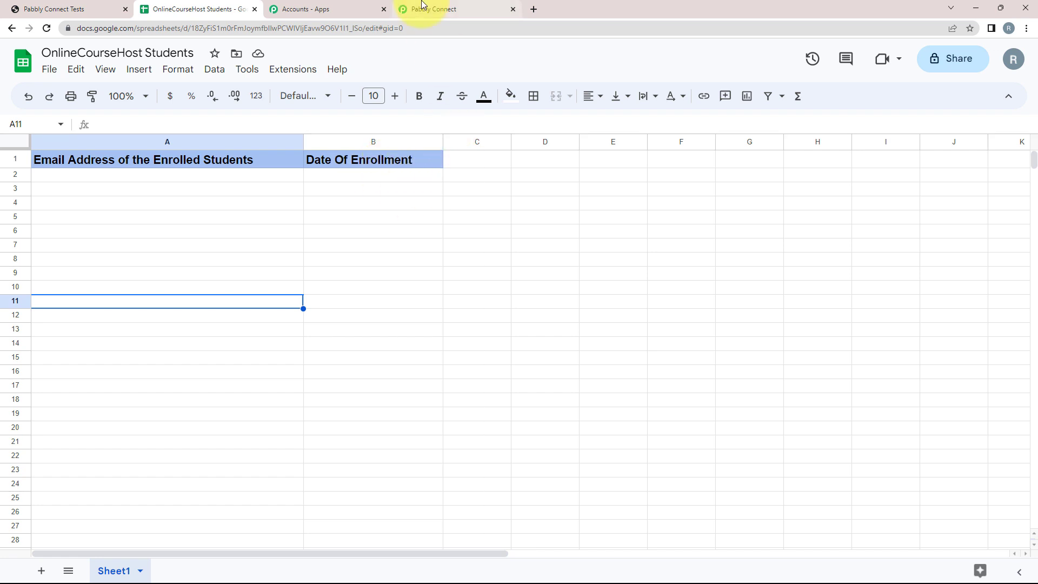
{"action": "scroll", "coordinate": [311, 199], "scroll_direction": "up", "scroll_amount": 2}
{"action": "left_click_drag", "start_coordinate": [266, 232], "coordinate": [325, 229]}
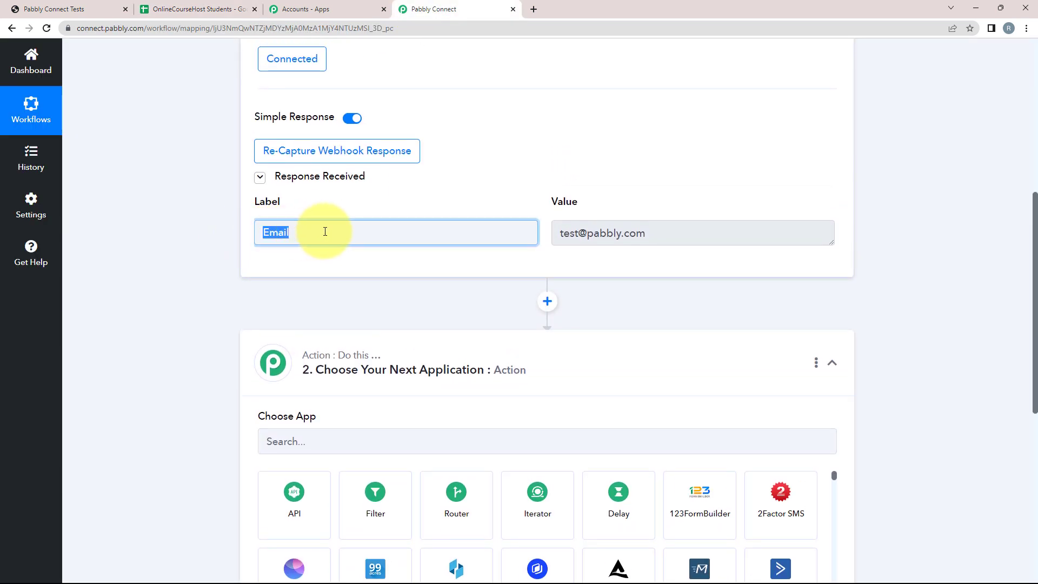
{"action": "left_click_drag", "start_coordinate": [658, 225], "coordinate": [540, 250]}
{"action": "left_click", "coordinate": [162, 7]}
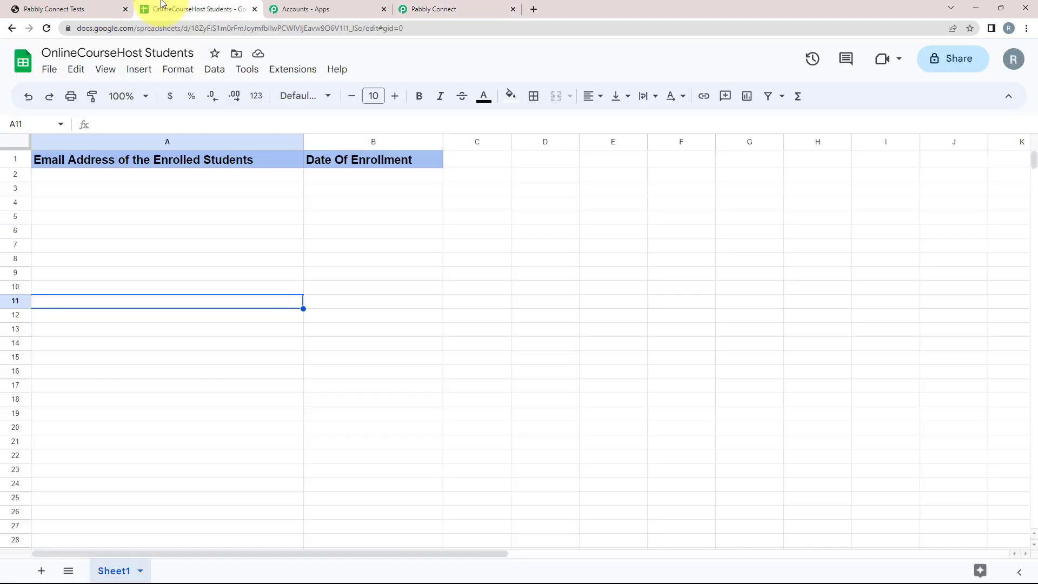
{"action": "left_click", "coordinate": [430, 8]}
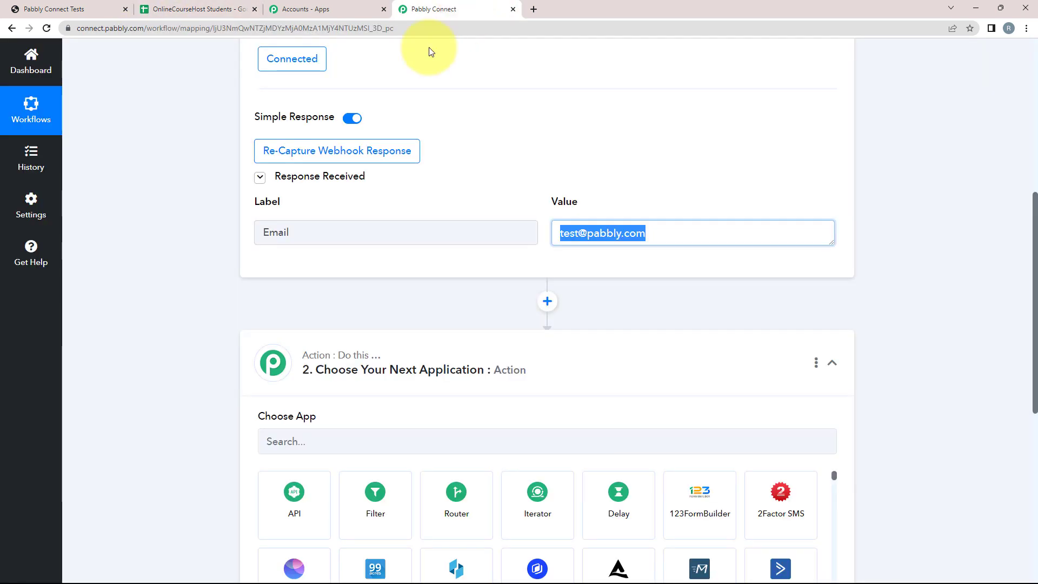
{"action": "scroll", "coordinate": [162, 338], "scroll_direction": "down", "scroll_amount": 4}
{"action": "left_click", "coordinate": [296, 230]}
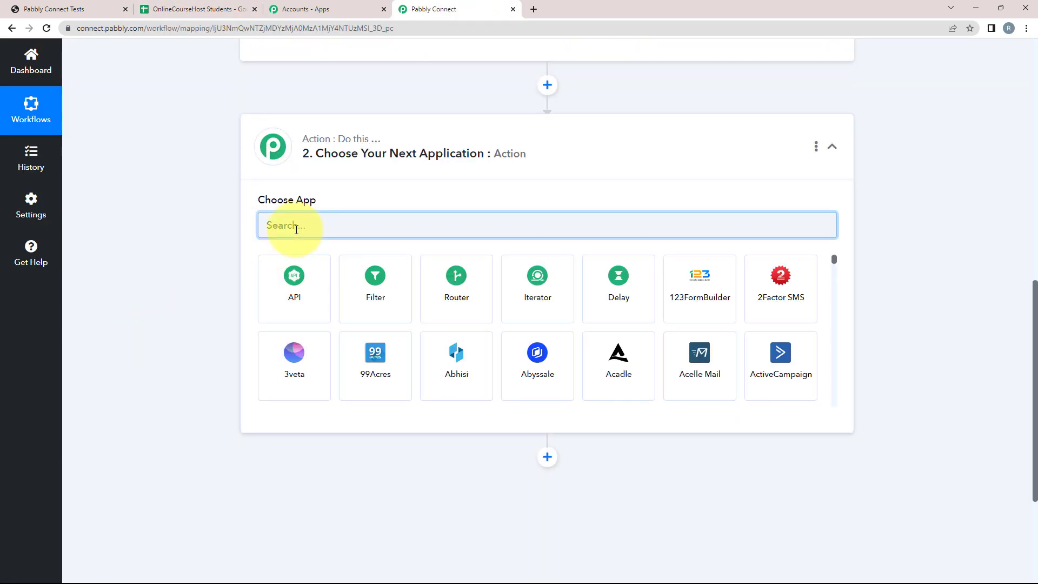
Make step 2 a Date/Time Formatter action with the Current Date event, and connect it
{"action": "type", "text": "date"}
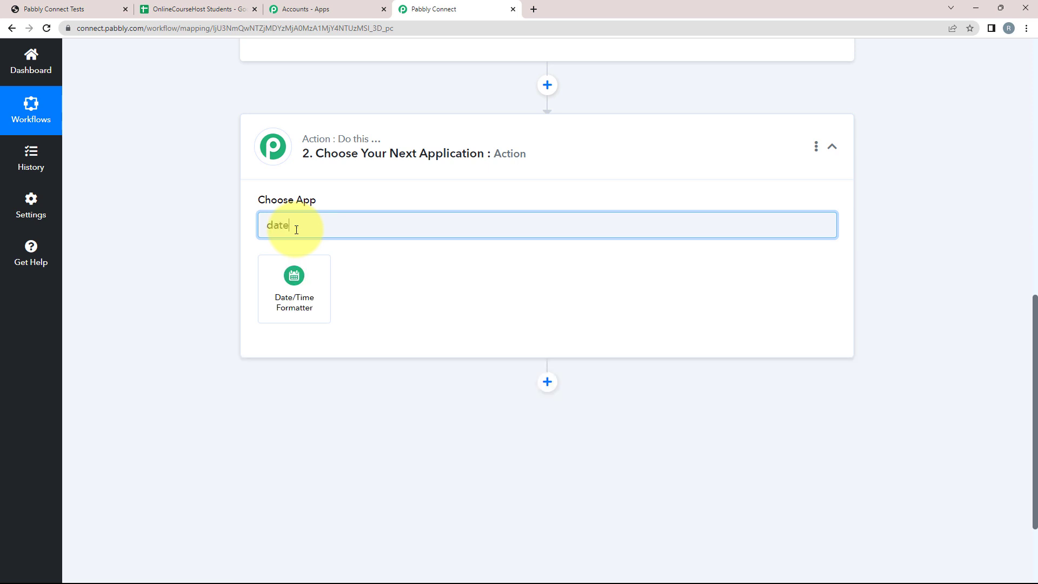
{"action": "left_click", "coordinate": [275, 321]}
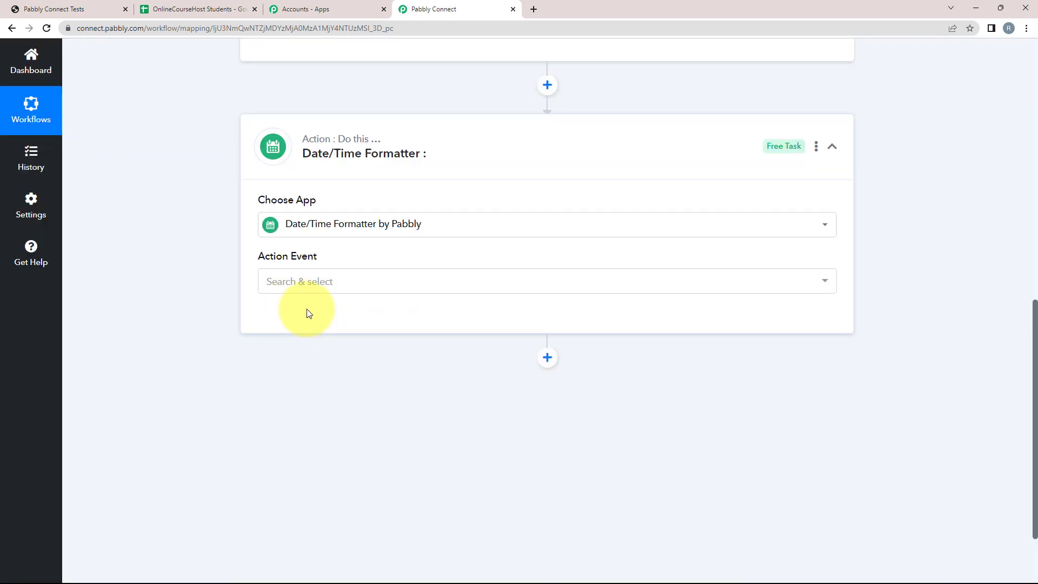
{"action": "left_click", "coordinate": [270, 280]}
{"action": "type", "text": "c"}
{"action": "left_click", "coordinate": [298, 484]}
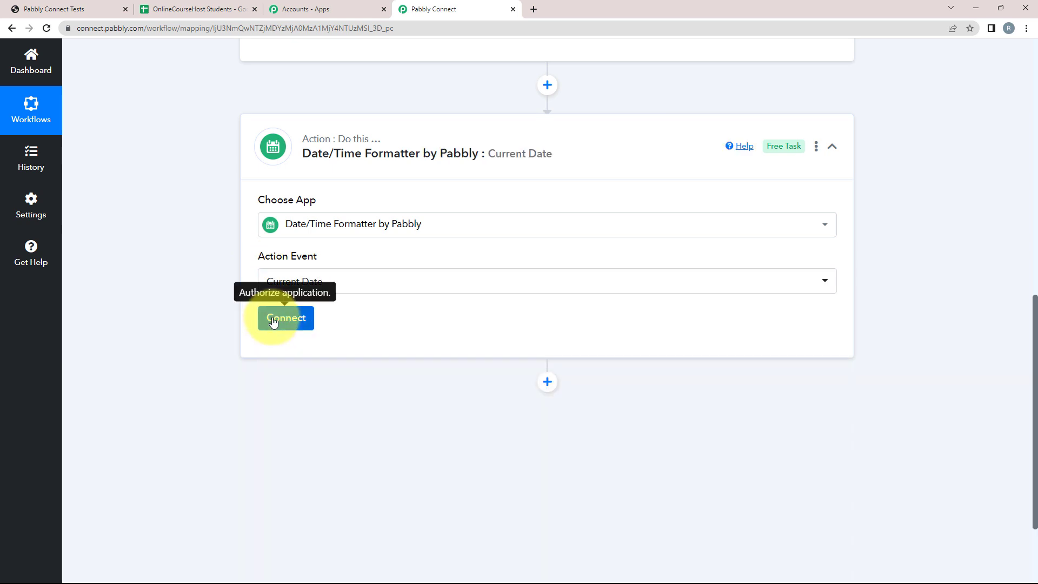
{"action": "left_click", "coordinate": [276, 318]}
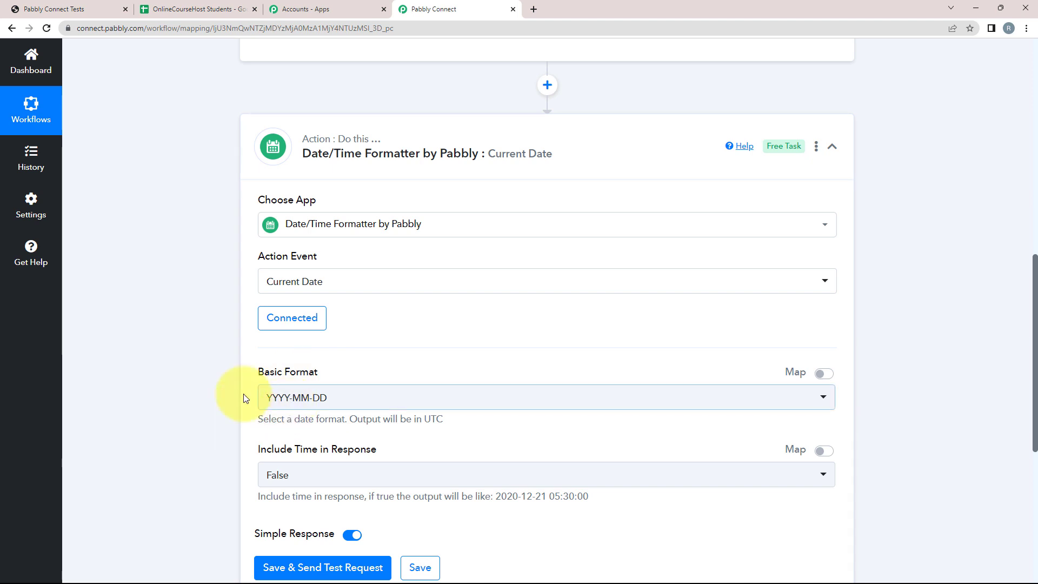
Use DD/MM/YYYY format with Include Time set to False, then save and send a test request
{"action": "scroll", "coordinate": [238, 400], "scroll_direction": "down", "scroll_amount": 2}
{"action": "left_click", "coordinate": [299, 302]}
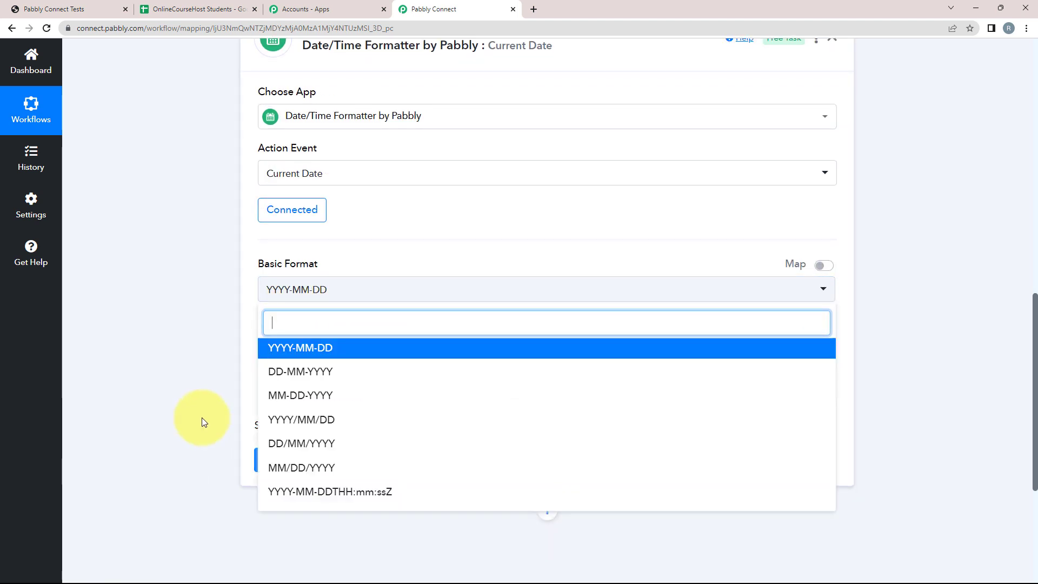
{"action": "left_click", "coordinate": [290, 440]}
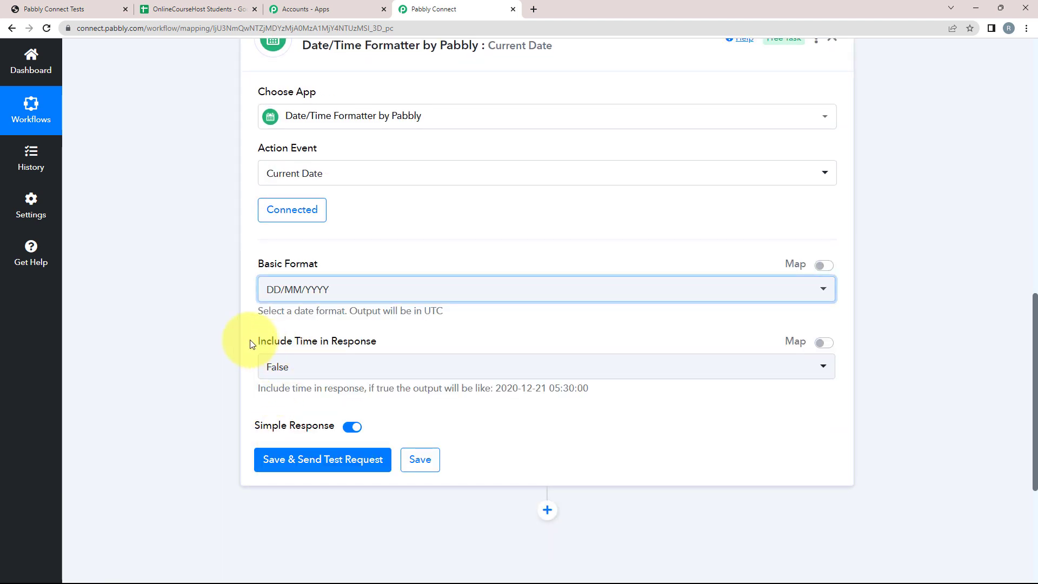
{"action": "left_click", "coordinate": [292, 366]}
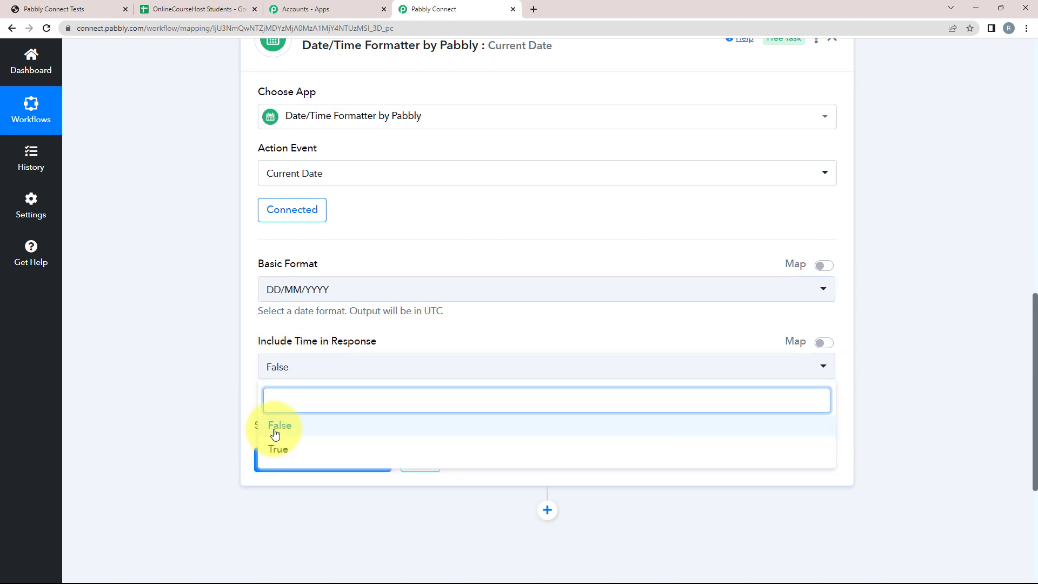
{"action": "left_click", "coordinate": [275, 434]}
{"action": "left_click", "coordinate": [286, 460]}
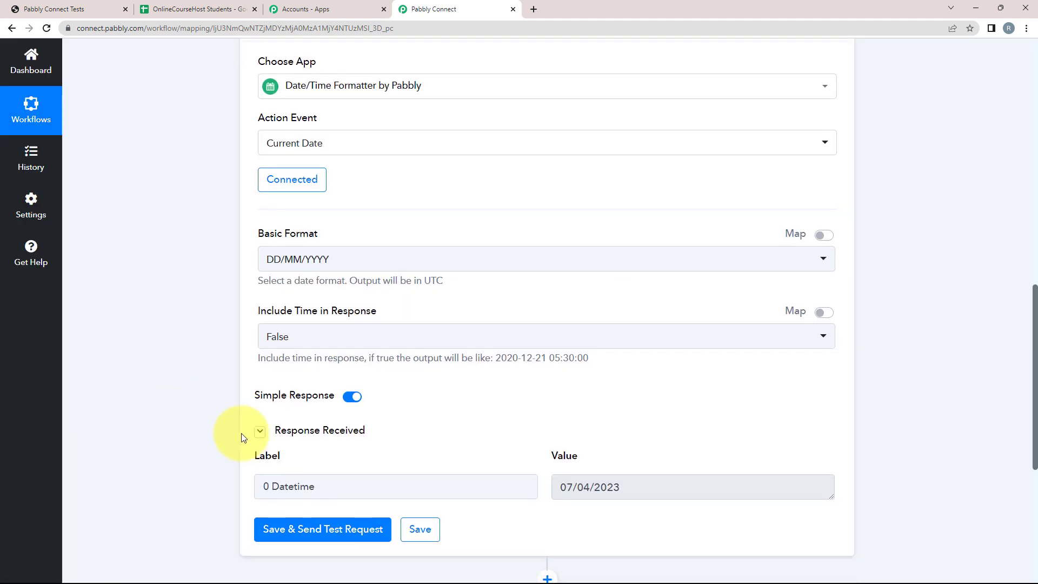
Review the 07/04/2023 test response and glance at the OnlineCourseHost Students spreadsheet
{"action": "scroll", "coordinate": [444, 422], "scroll_direction": "down", "scroll_amount": 2}
{"action": "left_click_drag", "start_coordinate": [644, 409], "coordinate": [541, 414]}
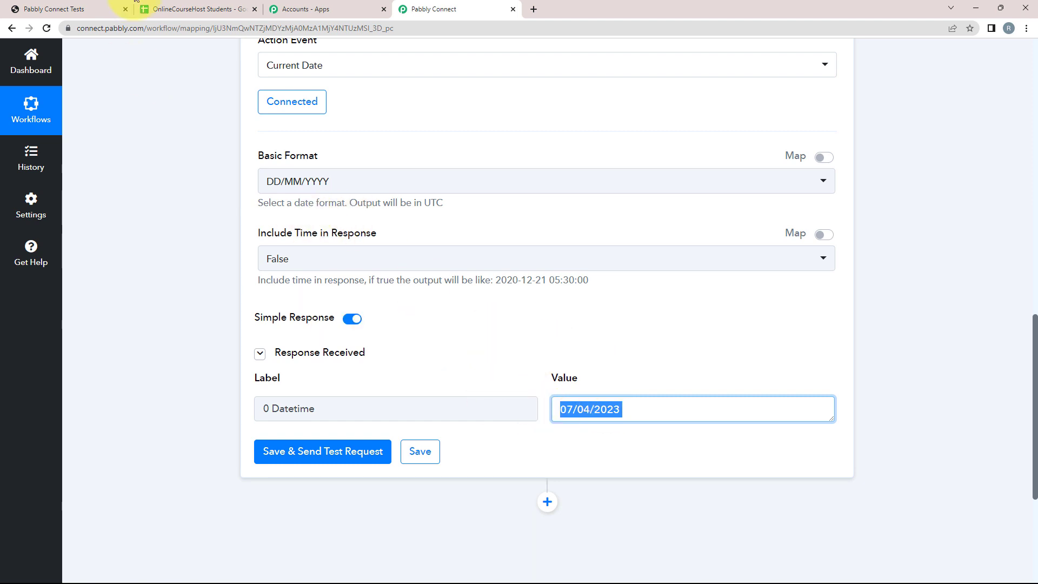
{"action": "left_click", "coordinate": [179, 9]}
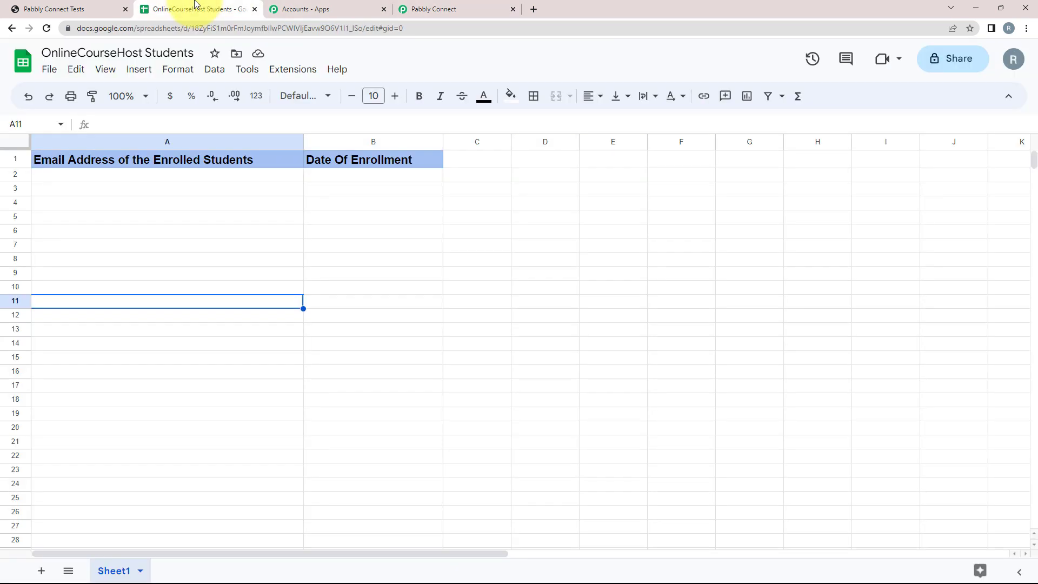
{"action": "left_click", "coordinate": [448, 5]}
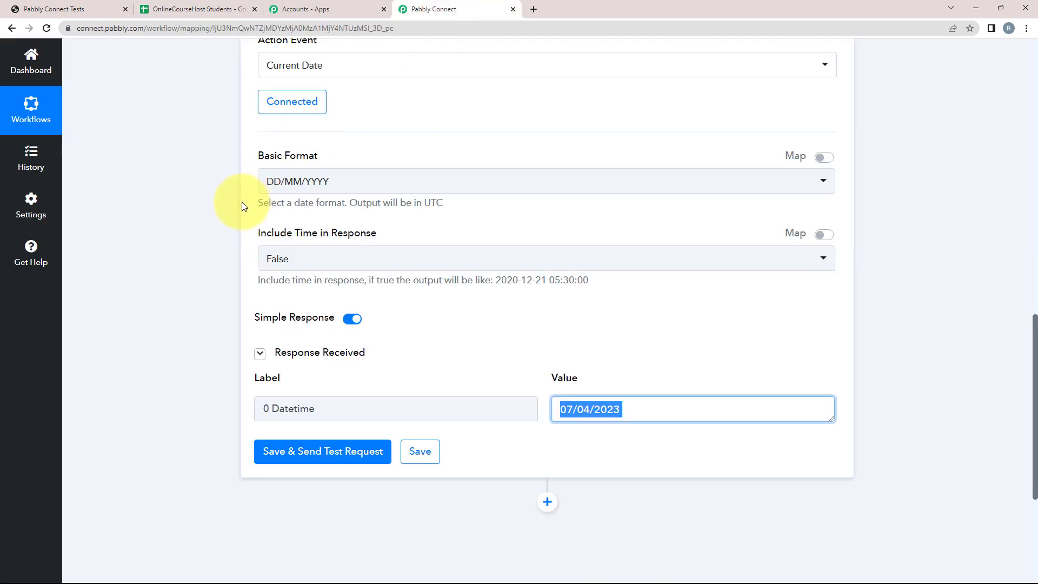
Save the date formatter step and dismiss the success confirmation
{"action": "scroll", "coordinate": [203, 232], "scroll_direction": "up", "scroll_amount": 2}
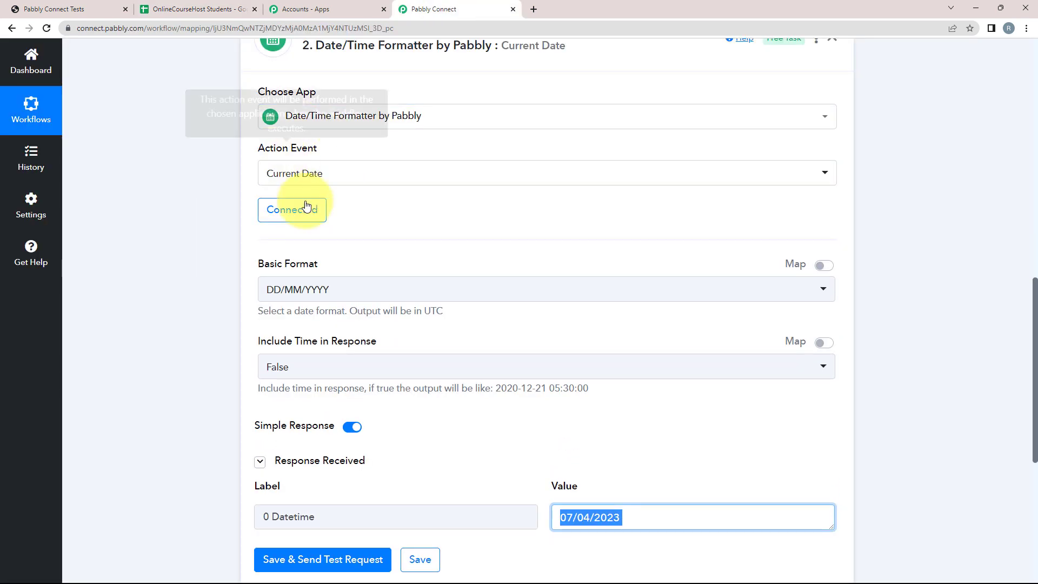
{"action": "scroll", "coordinate": [249, 325], "scroll_direction": "down", "scroll_amount": 2}
{"action": "left_click", "coordinate": [410, 454]}
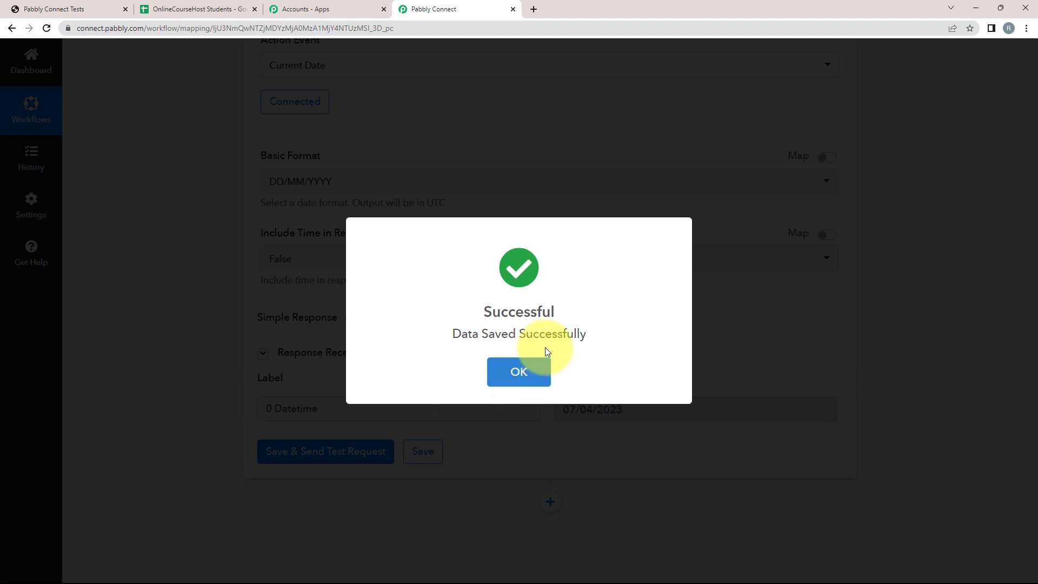
{"action": "left_click", "coordinate": [540, 365]}
{"action": "scroll", "coordinate": [184, 397], "scroll_direction": "down", "scroll_amount": 3}
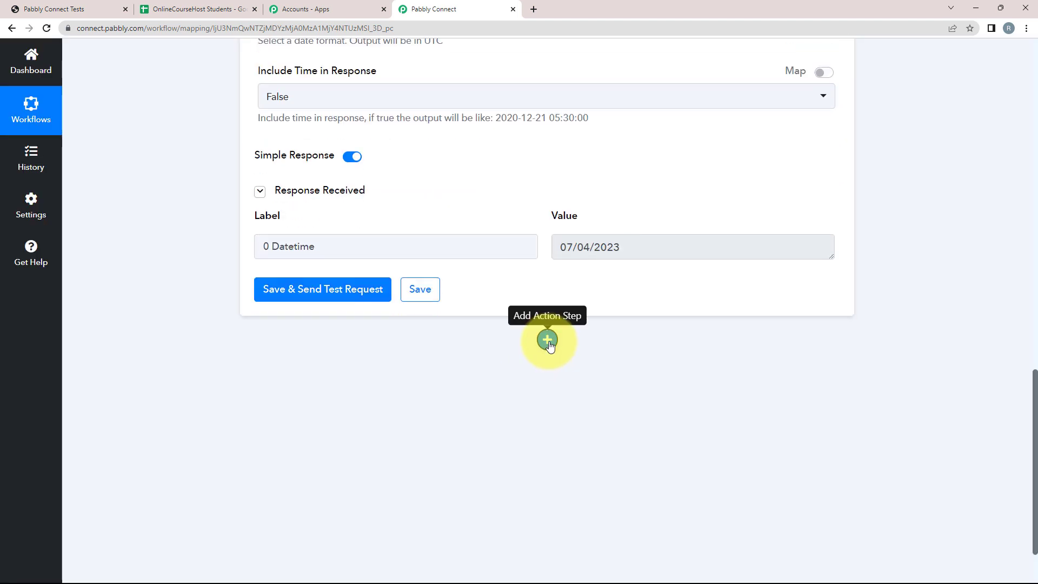
Add a Google Sheets action step, found by searching 'goog', with the Add New Row event
{"action": "left_click", "coordinate": [547, 340]}
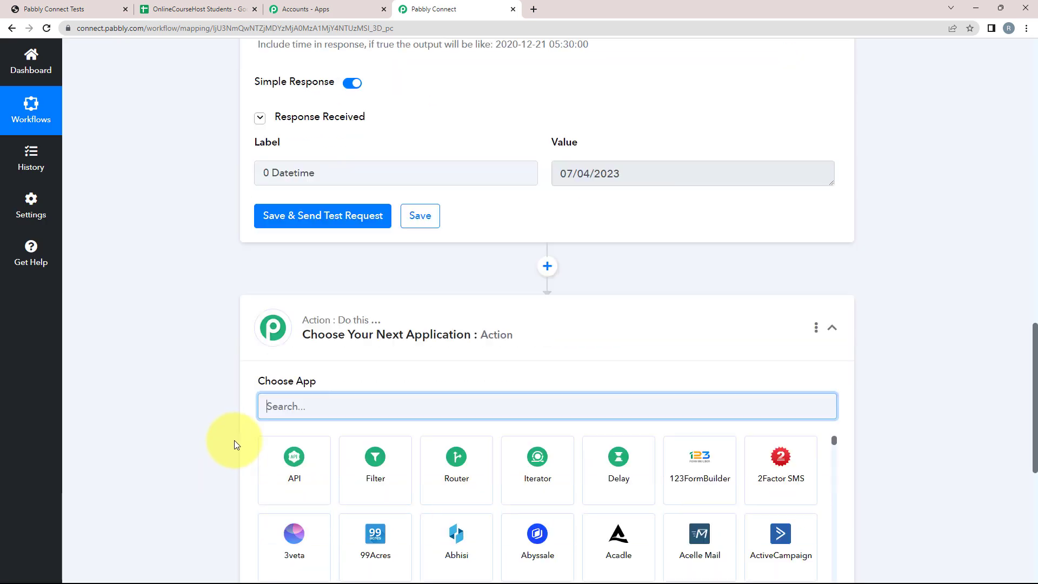
{"action": "type", "text": "go"}
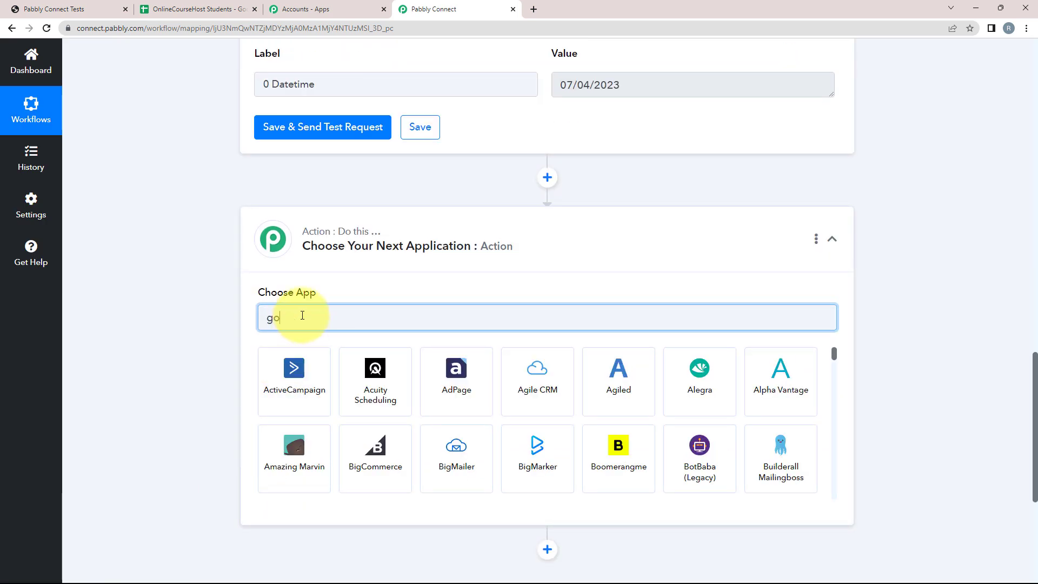
{"action": "type", "text": "og"}
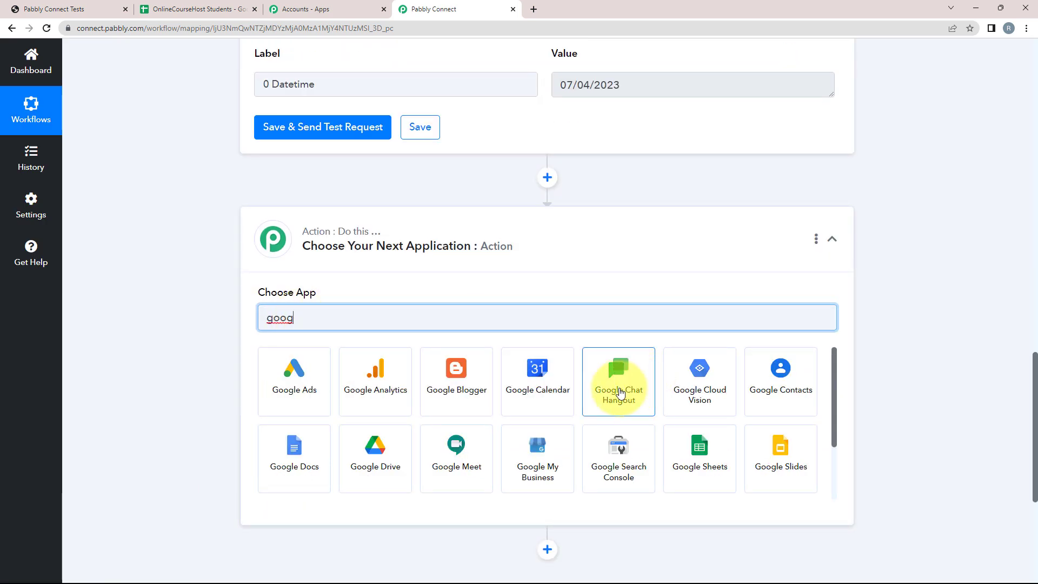
{"action": "left_click", "coordinate": [377, 361]}
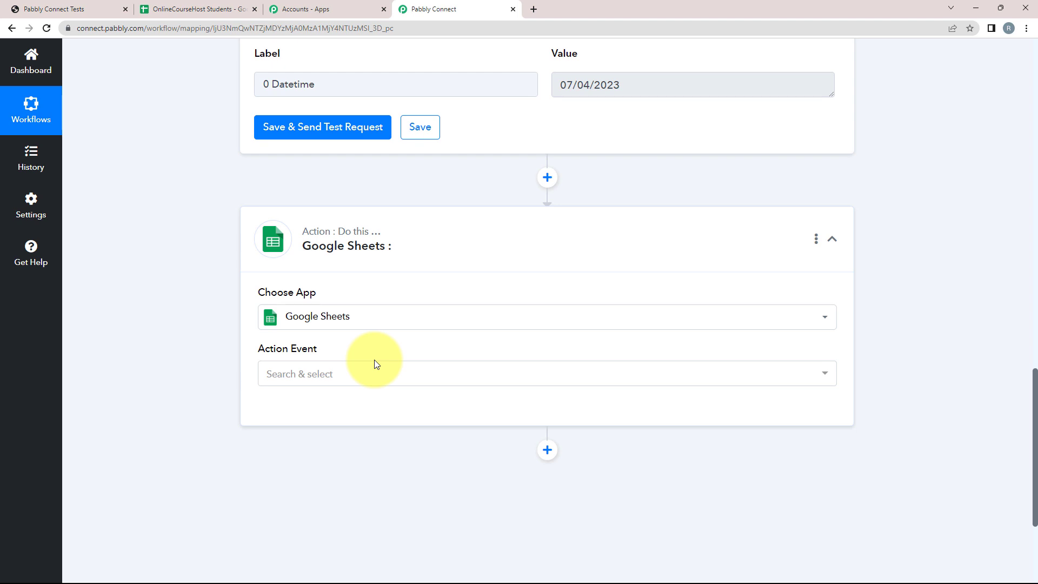
{"action": "left_click", "coordinate": [302, 373]}
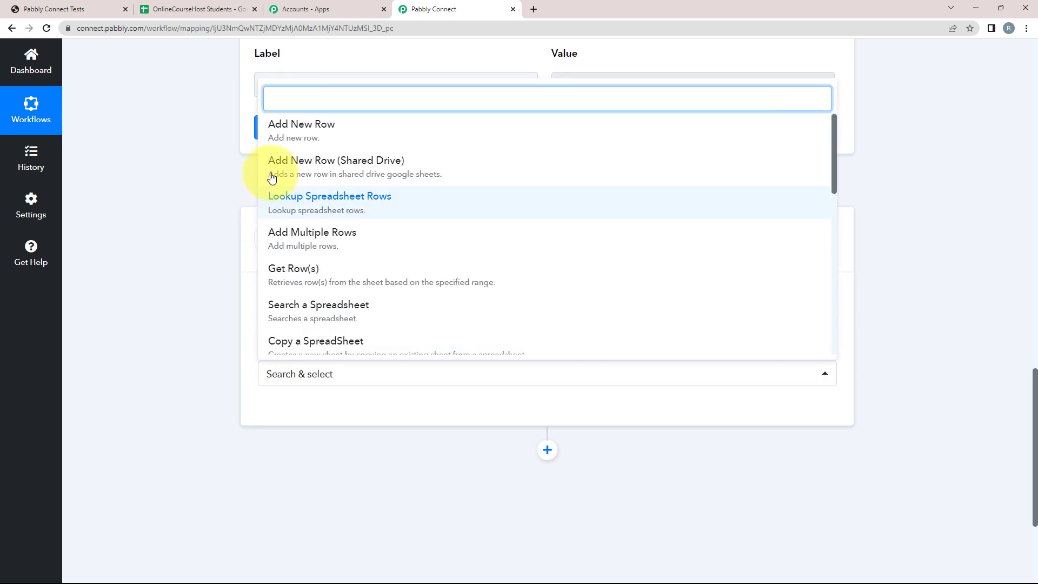
{"action": "left_click", "coordinate": [273, 131]}
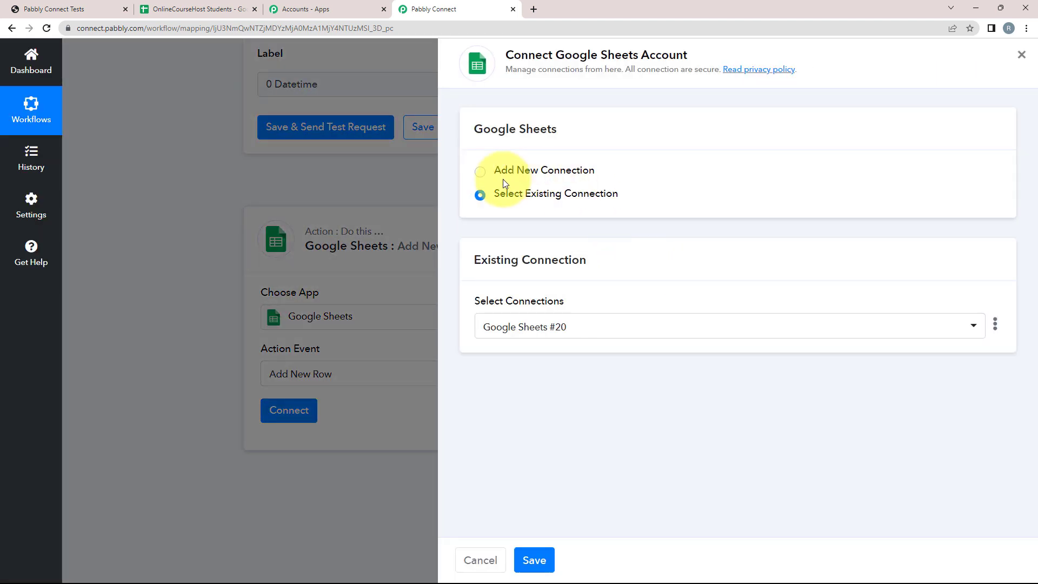
Connect a new Google Sheets account by signing in with Google and allowing spreadsheet access
{"action": "left_click", "coordinate": [479, 172]}
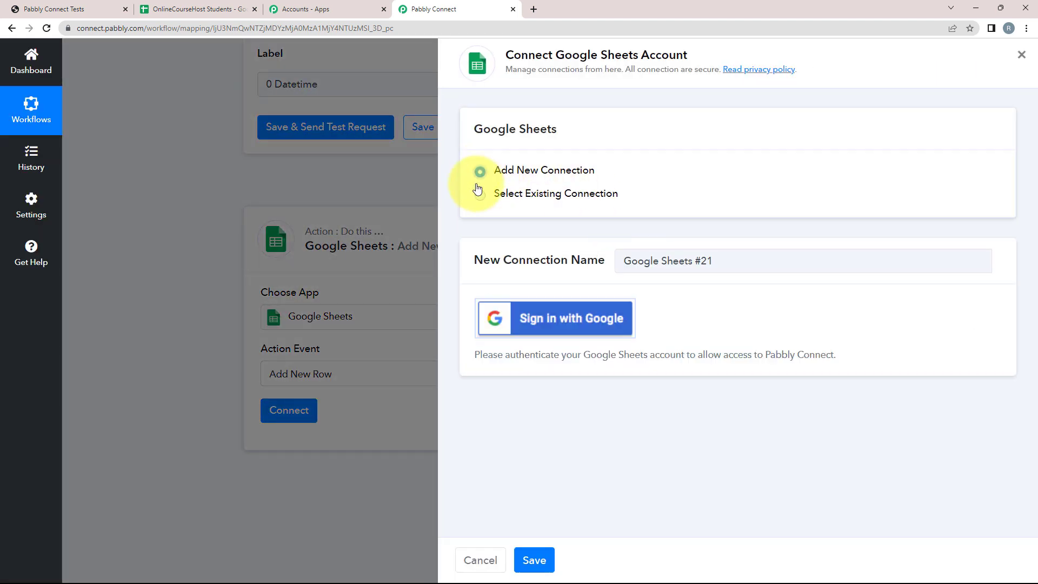
{"action": "left_click", "coordinate": [541, 318]}
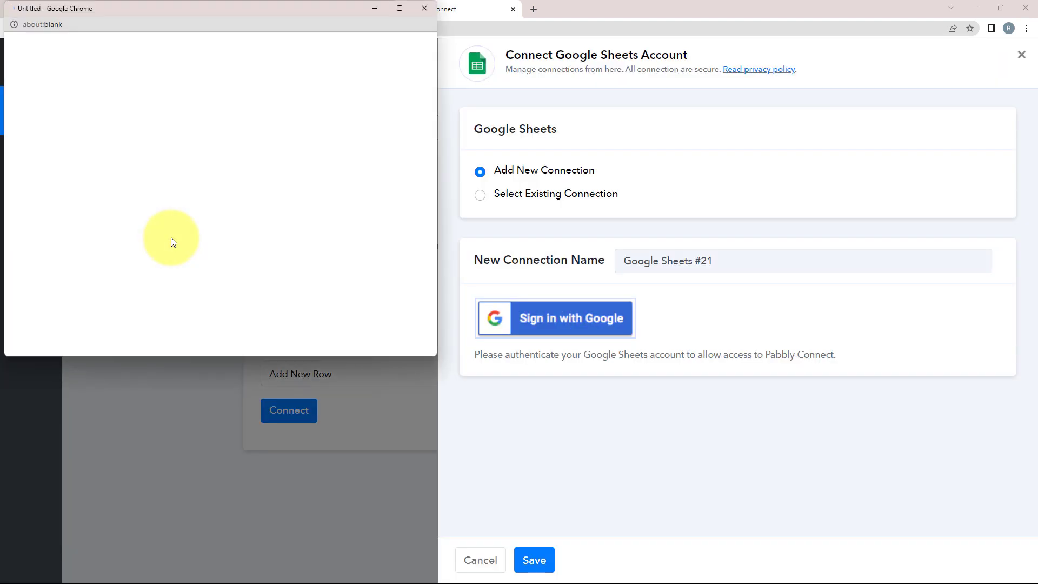
{"action": "left_click", "coordinate": [162, 219]}
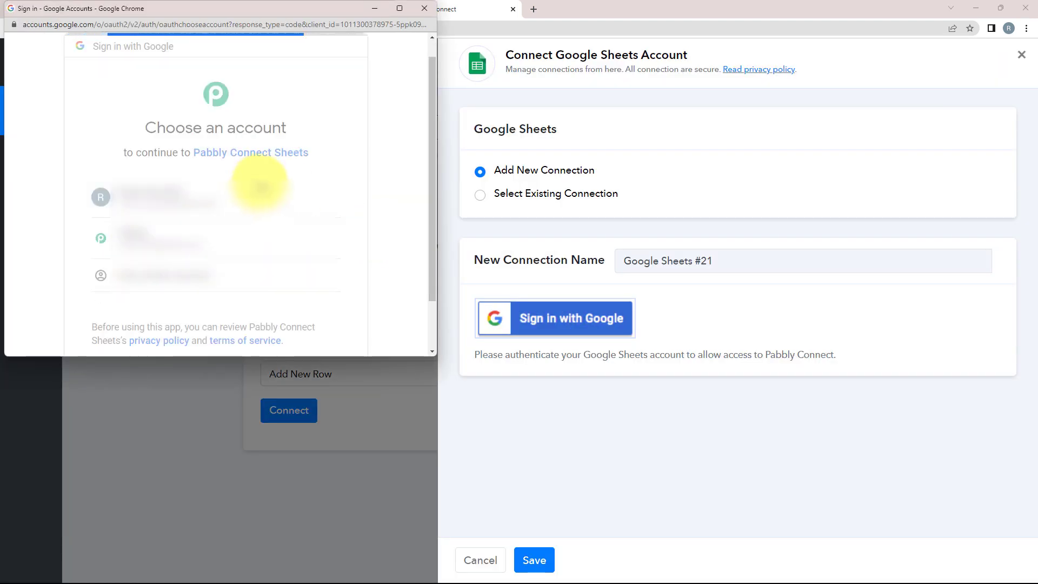
{"action": "scroll", "coordinate": [260, 184], "scroll_direction": "down", "scroll_amount": 5}
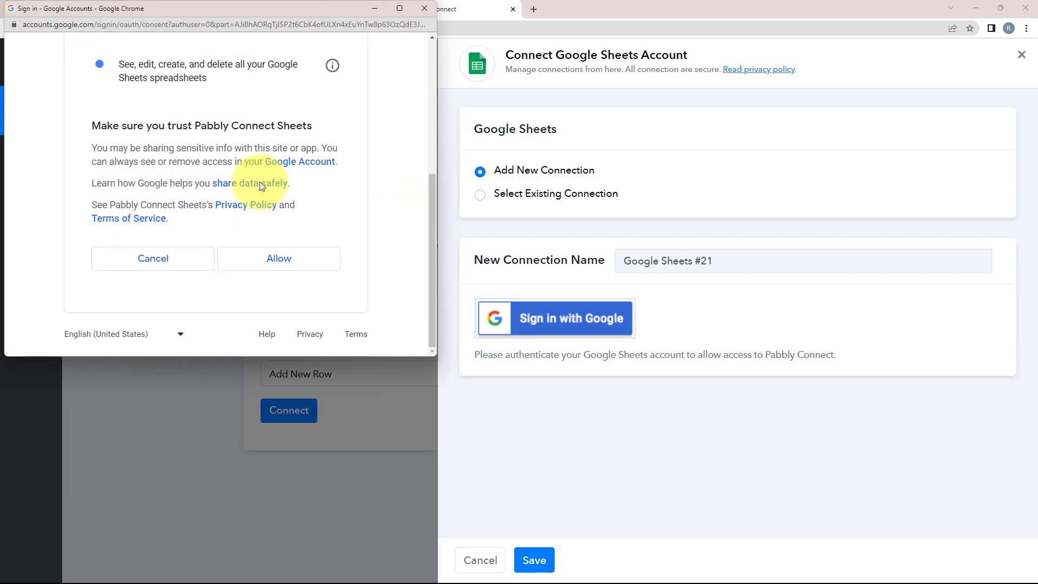
{"action": "left_click", "coordinate": [272, 270]}
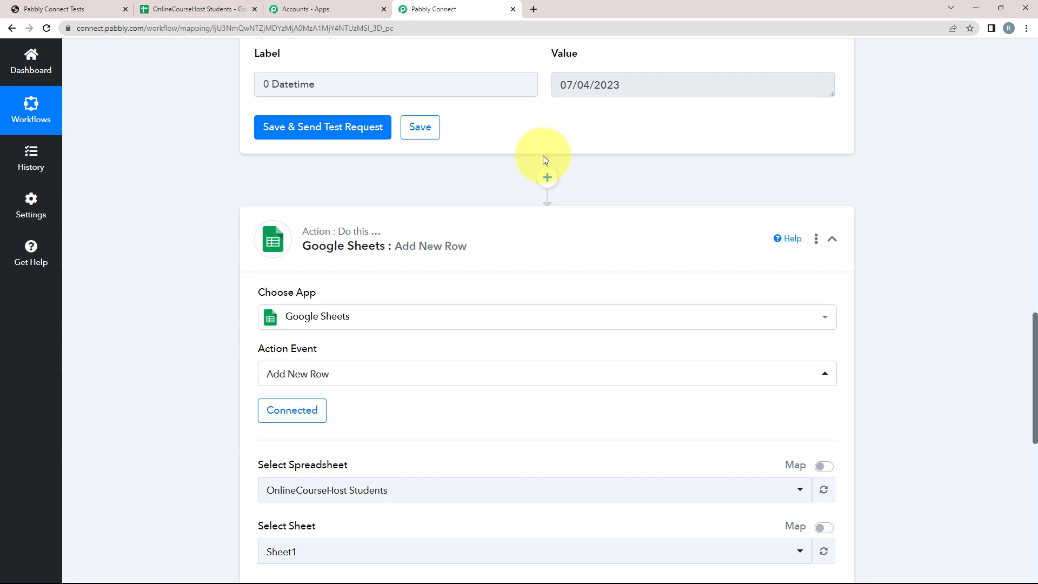
Check the spreadsheet's columns and keep OnlineCourseHost Students as the selected spreadsheet
{"action": "scroll", "coordinate": [480, 347], "scroll_direction": "down", "scroll_amount": 4}
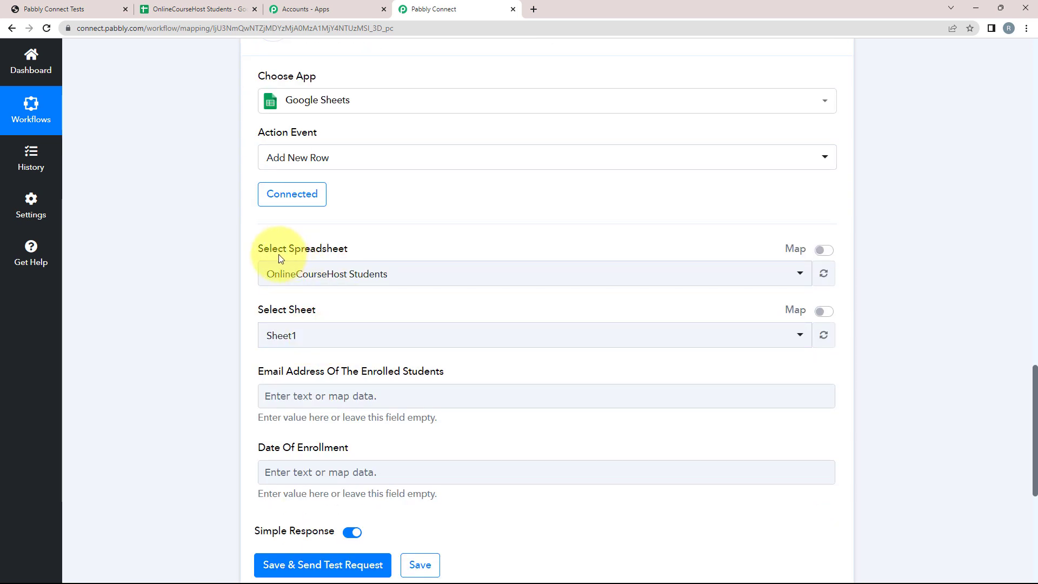
{"action": "left_click", "coordinate": [160, 6]}
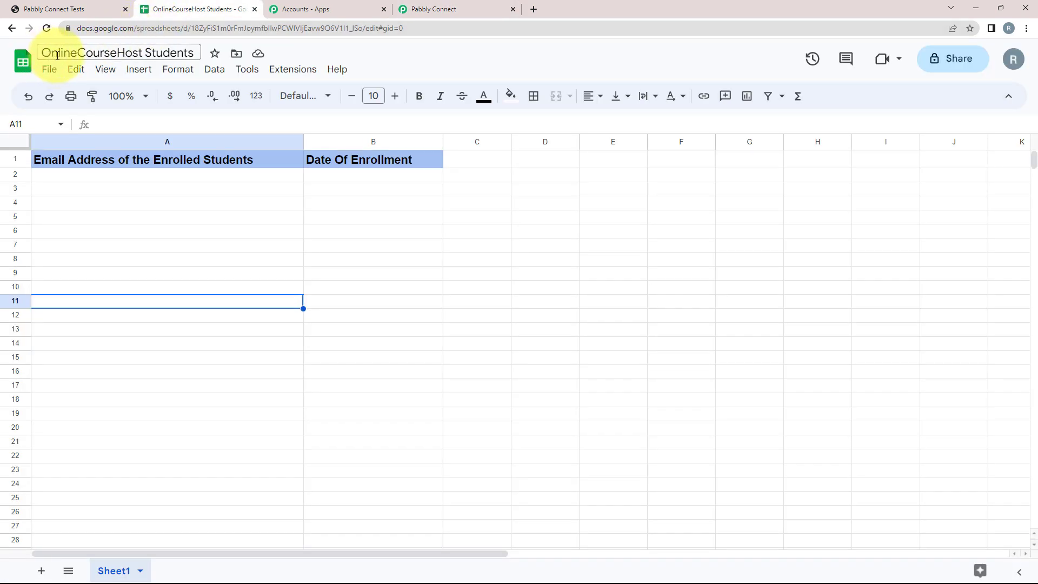
{"action": "left_click", "coordinate": [427, 9]}
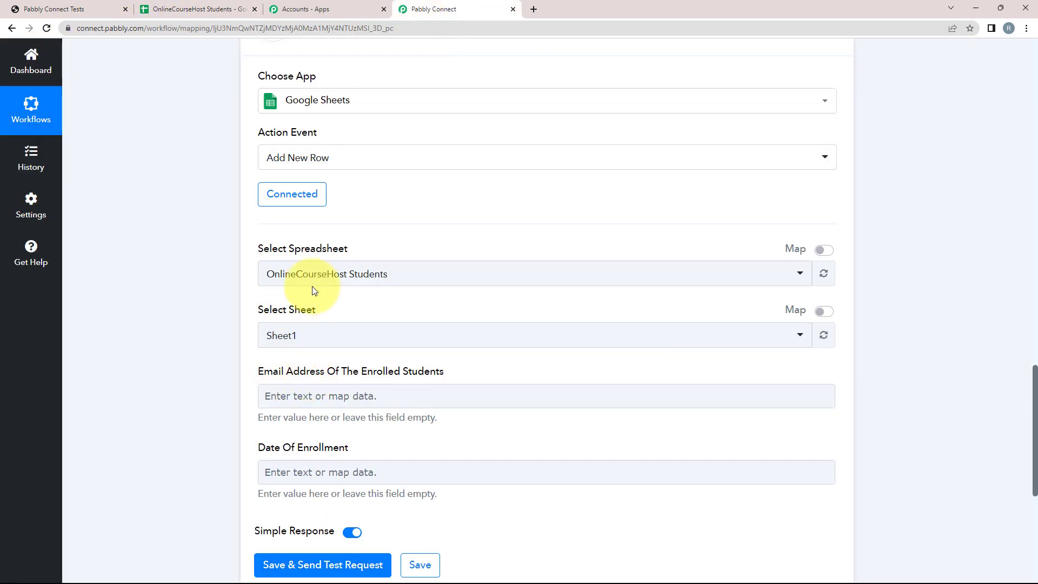
{"action": "left_click", "coordinate": [286, 276]}
{"action": "left_click", "coordinate": [301, 332]}
Locate the empty Email Address Of The Enrolled Students and Date Of Enrollment fields
{"action": "scroll", "coordinate": [239, 301], "scroll_direction": "down", "scroll_amount": 2}
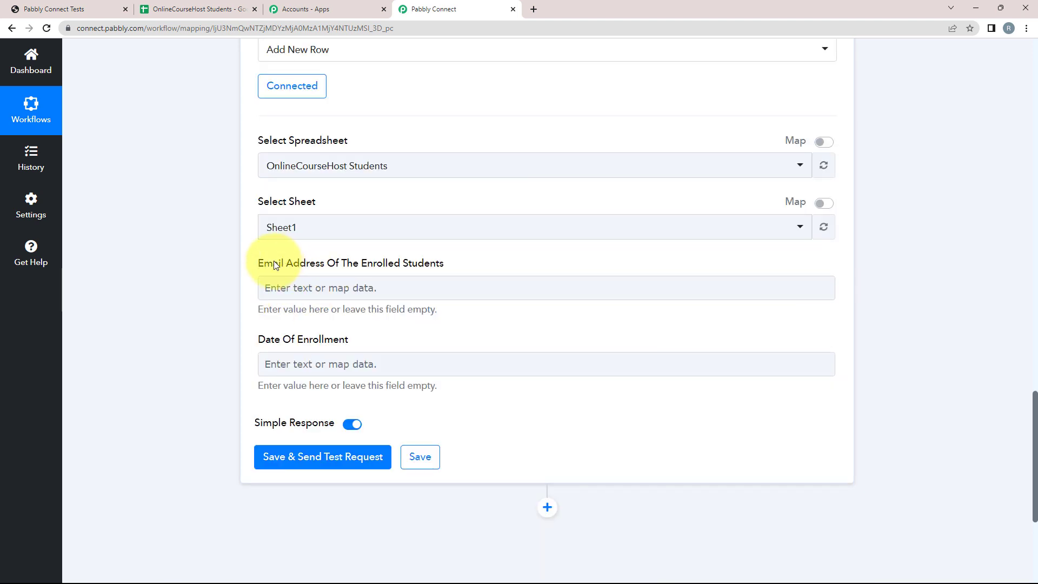
{"action": "left_click_drag", "start_coordinate": [260, 261], "coordinate": [449, 263]}
{"action": "left_click", "coordinate": [484, 261]}
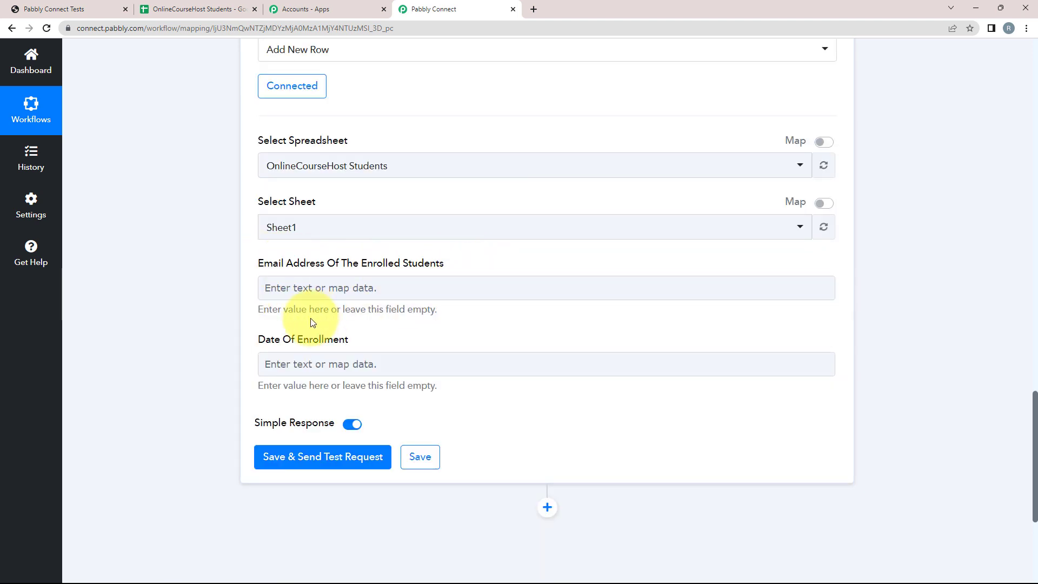
{"action": "left_click_drag", "start_coordinate": [259, 338], "coordinate": [349, 339]}
{"action": "left_click", "coordinate": [210, 287]}
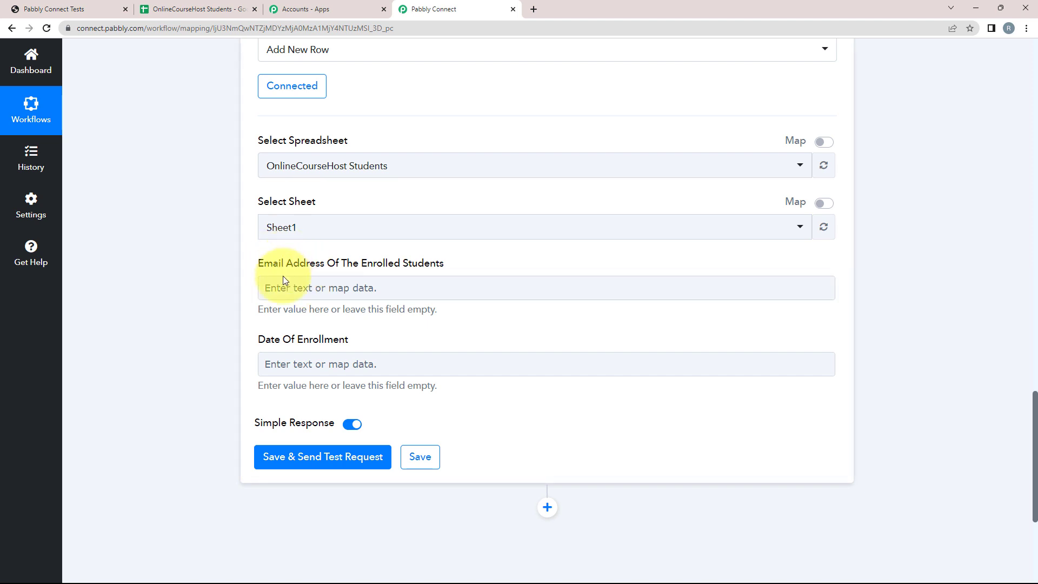
{"action": "left_click", "coordinate": [291, 292]}
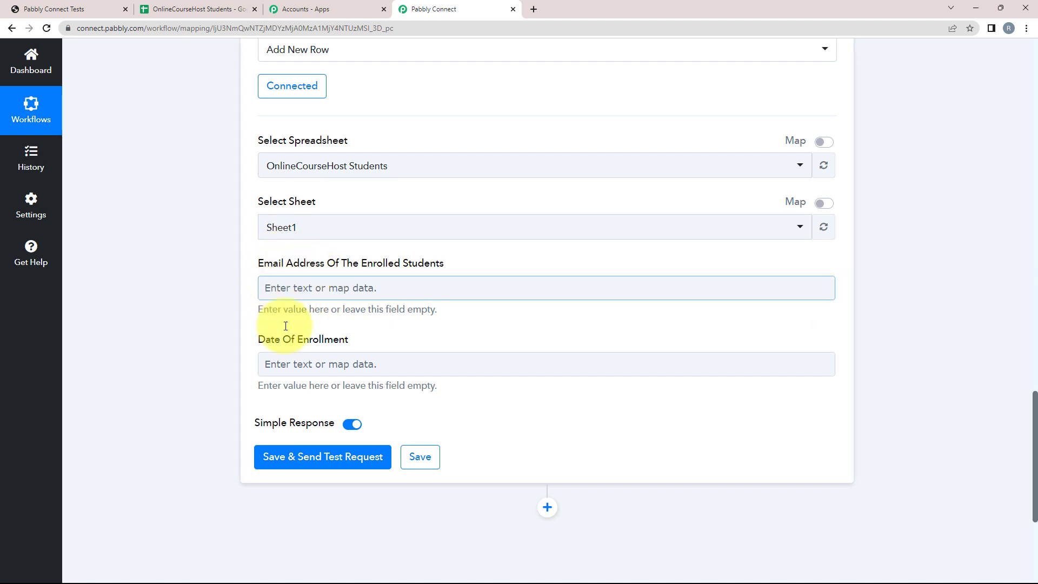
{"action": "left_click", "coordinate": [417, 306]}
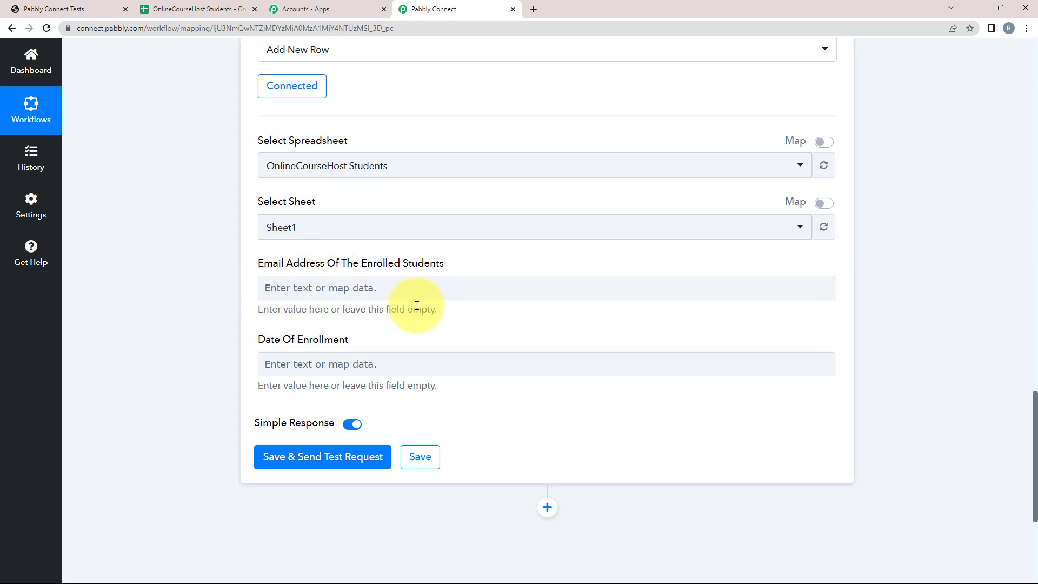
{"action": "scroll", "coordinate": [417, 306], "scroll_direction": "up", "scroll_amount": 7}
{"action": "scroll", "coordinate": [417, 309], "scroll_direction": "up", "scroll_amount": 8}
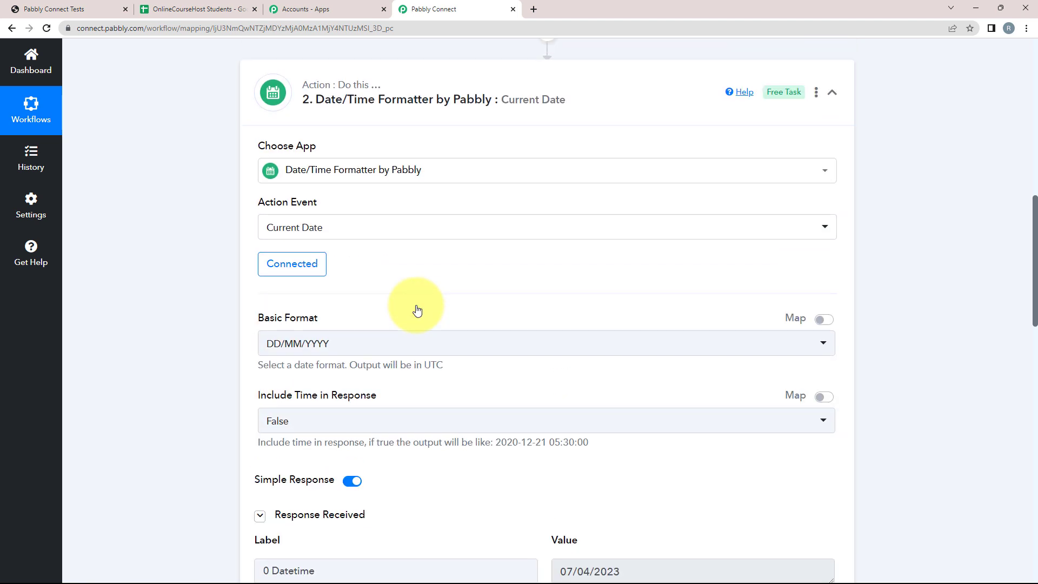
{"action": "scroll", "coordinate": [577, 332], "scroll_direction": "down", "scroll_amount": 5}
{"action": "scroll", "coordinate": [347, 306], "scroll_direction": "up", "scroll_amount": 5}
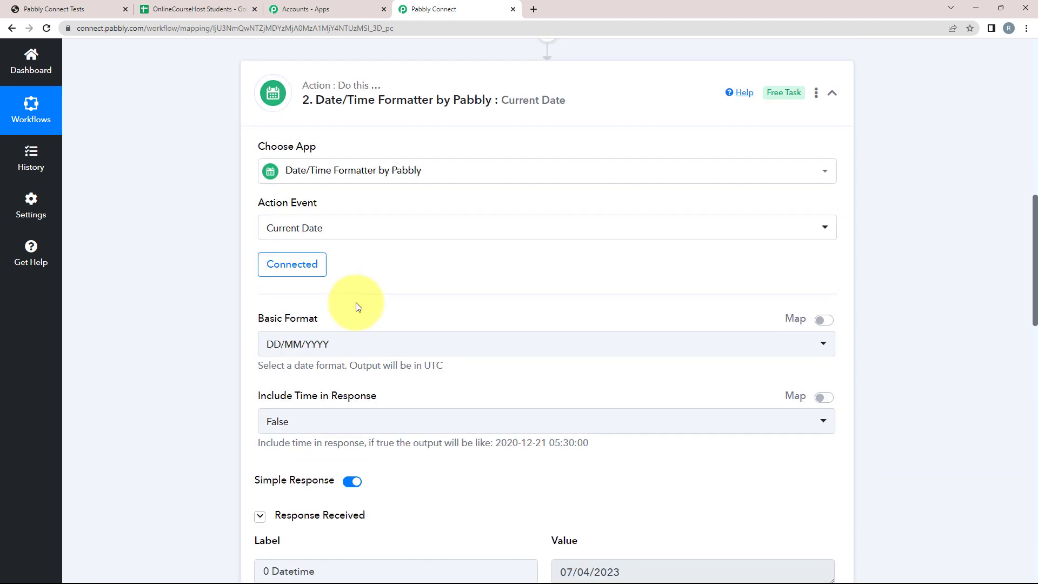
{"action": "scroll", "coordinate": [348, 303], "scroll_direction": "up", "scroll_amount": 3}
{"action": "scroll", "coordinate": [406, 238], "scroll_direction": "up", "scroll_amount": 2}
{"action": "scroll", "coordinate": [331, 221], "scroll_direction": "up", "scroll_amount": 2}
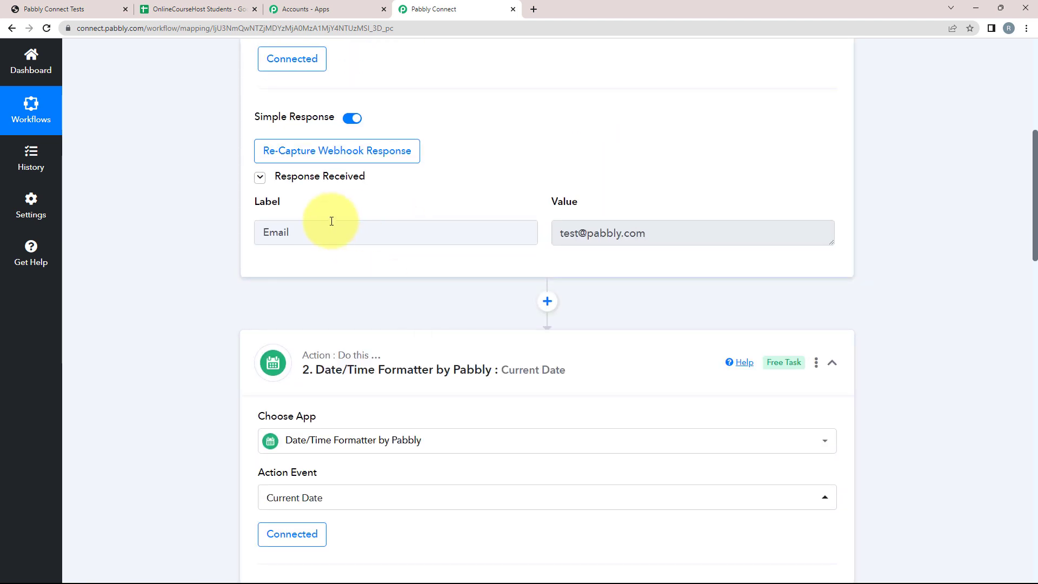
{"action": "left_click_drag", "start_coordinate": [265, 232], "coordinate": [306, 230]}
{"action": "left_click_drag", "start_coordinate": [649, 233], "coordinate": [535, 232]}
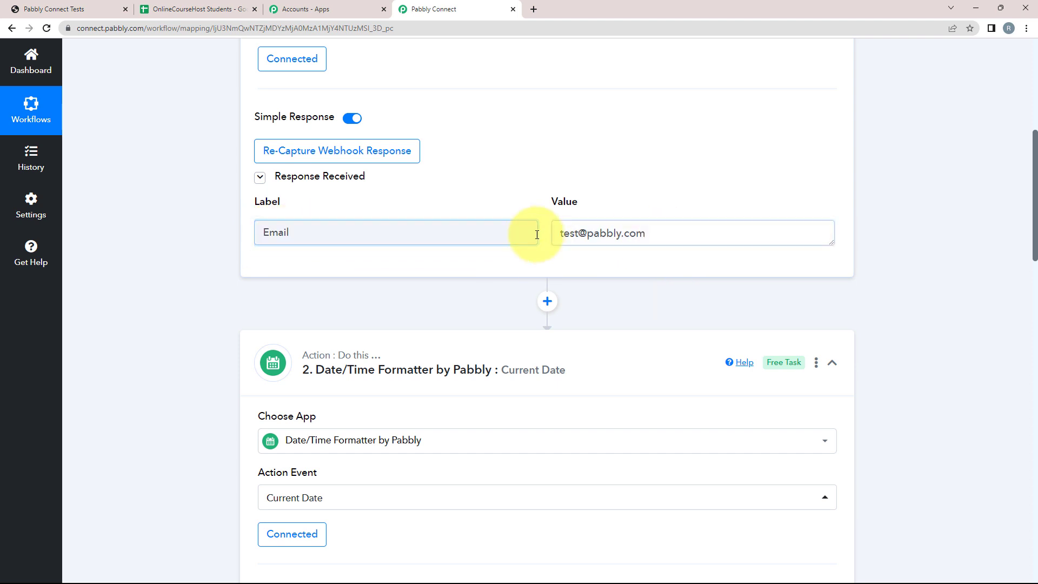
{"action": "scroll", "coordinate": [225, 313], "scroll_direction": "up", "scroll_amount": 4}
{"action": "scroll", "coordinate": [167, 309], "scroll_direction": "down", "scroll_amount": 6}
{"action": "scroll", "coordinate": [168, 310], "scroll_direction": "down", "scroll_amount": 10}
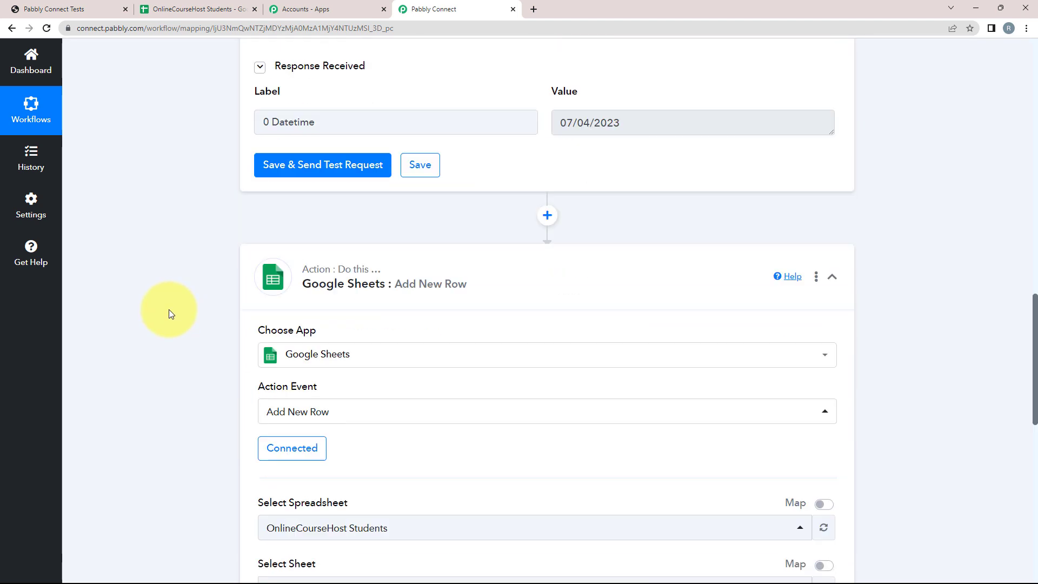
{"action": "scroll", "coordinate": [169, 311], "scroll_direction": "down", "scroll_amount": 8}
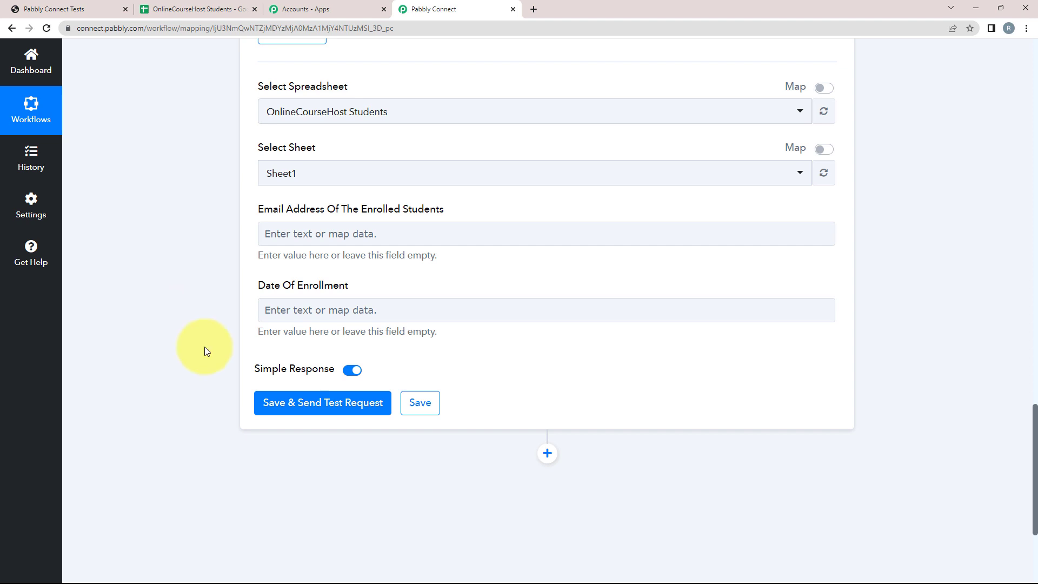
Map the OnlineCourseHost.com trigger's Email into the email address column field
{"action": "left_click", "coordinate": [271, 236]}
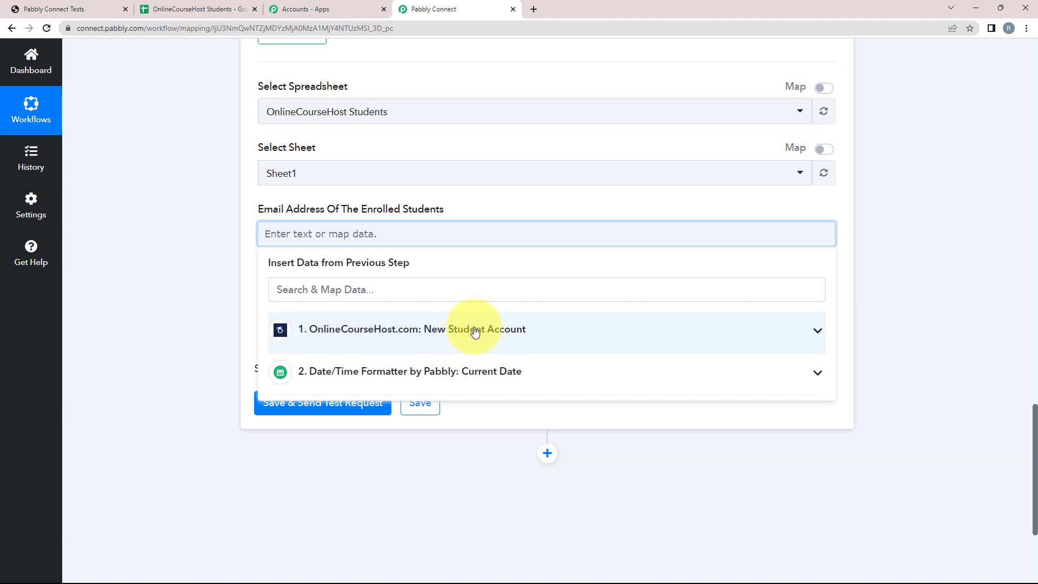
{"action": "left_click", "coordinate": [817, 333]}
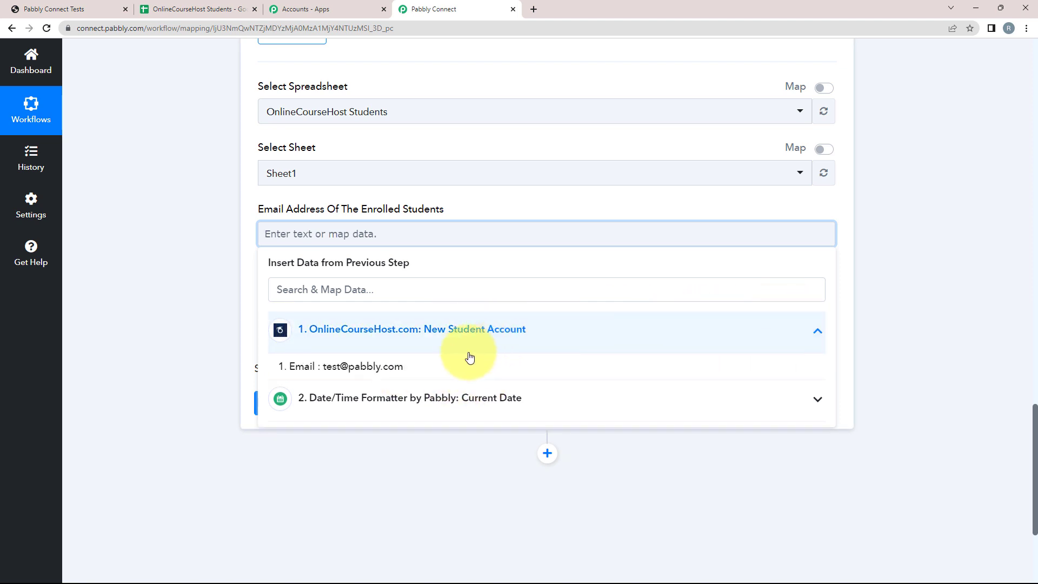
{"action": "left_click", "coordinate": [346, 367]}
{"action": "left_click", "coordinate": [170, 281]}
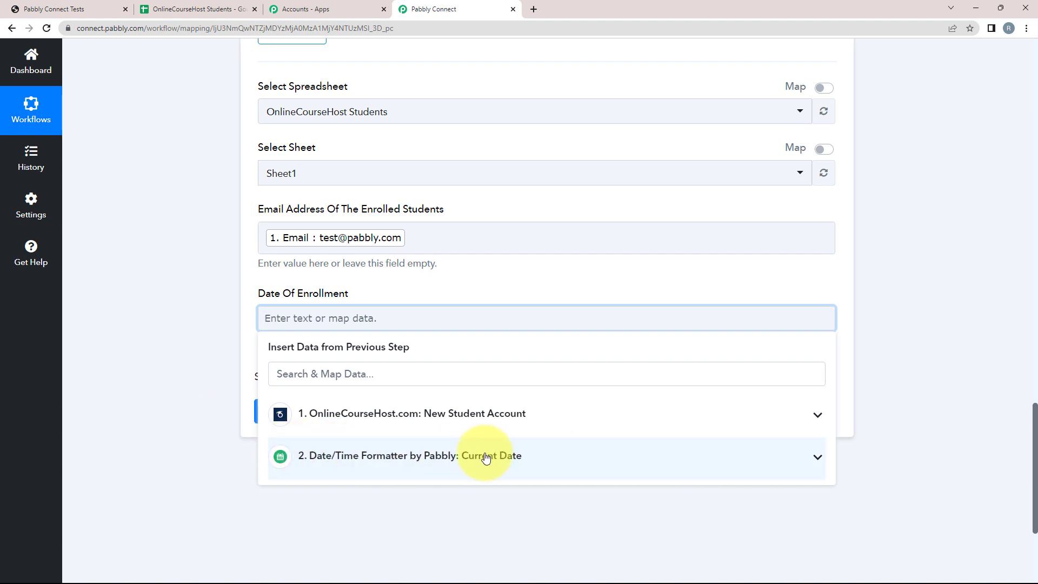
Map the Date/Time Formatter's Datetime value 07/04/2023 into Date Of Enrollment
{"action": "left_click", "coordinate": [817, 458]}
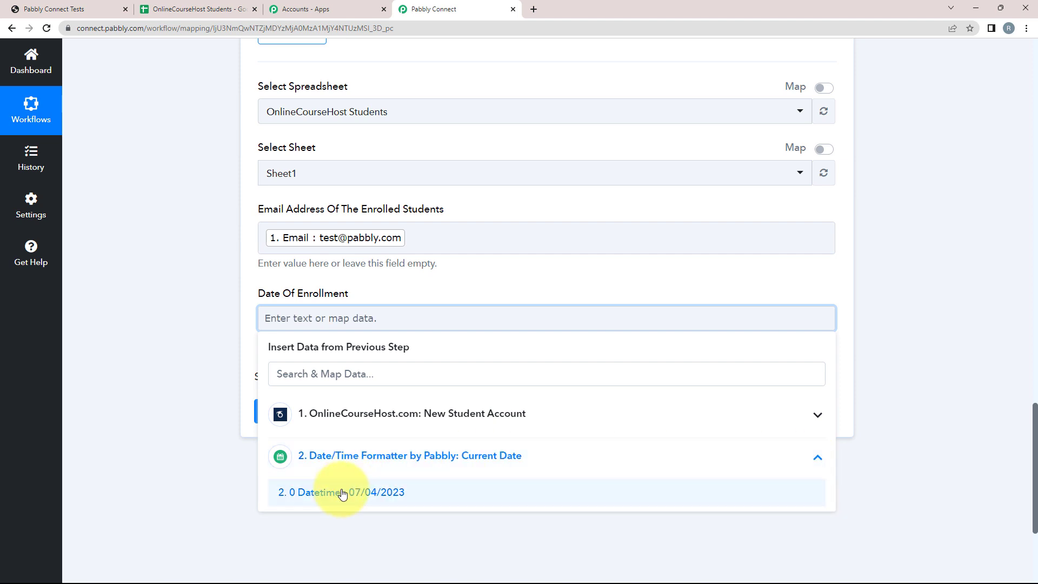
{"action": "left_click", "coordinate": [366, 492]}
{"action": "left_click", "coordinate": [192, 270]}
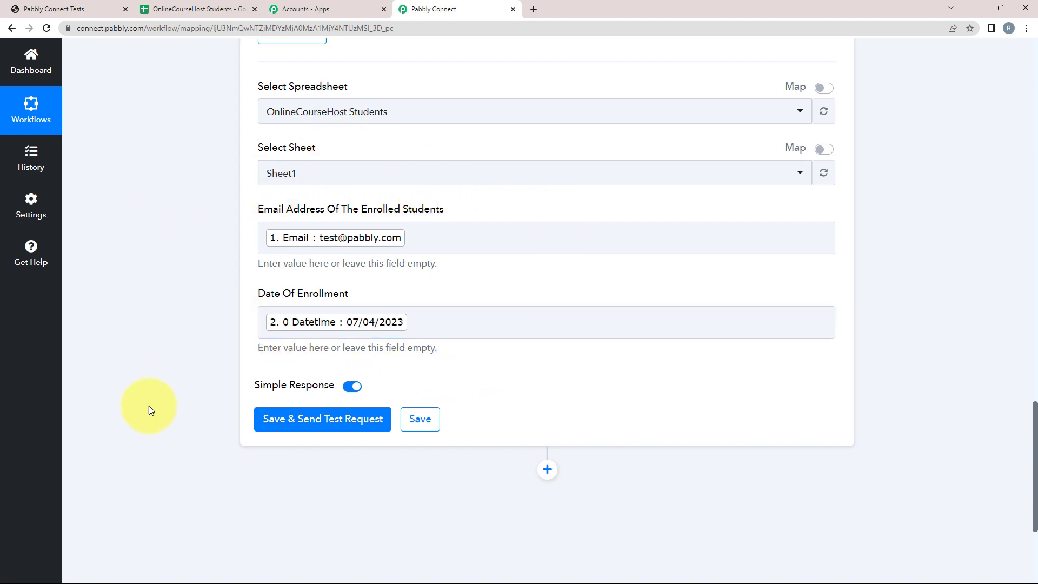
Send a test row and confirm sheet row 2 holds the test email and 07/04/2023
{"action": "left_click", "coordinate": [298, 426]}
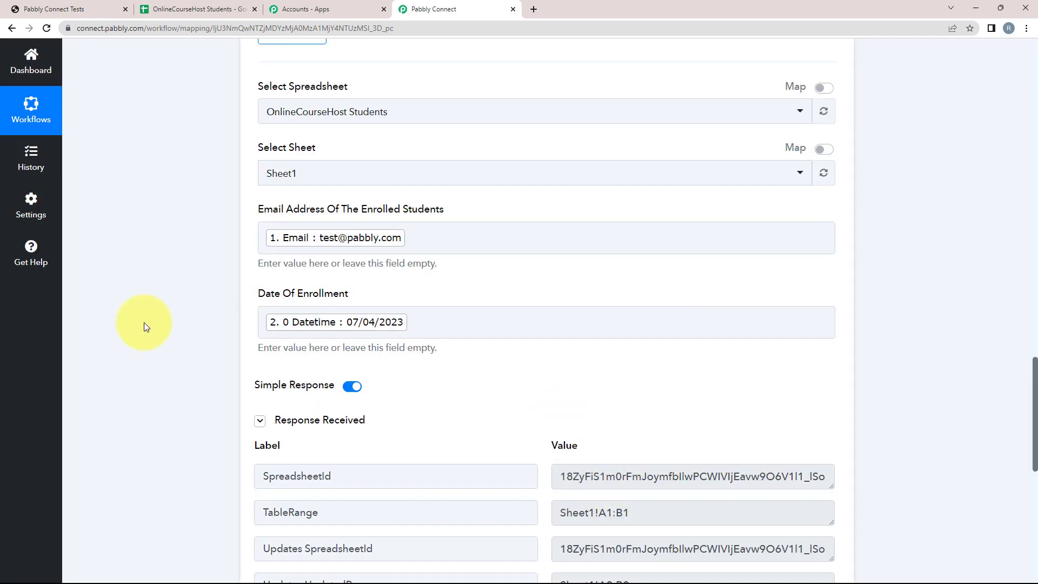
{"action": "scroll", "coordinate": [98, 366], "scroll_direction": "down", "scroll_amount": 3}
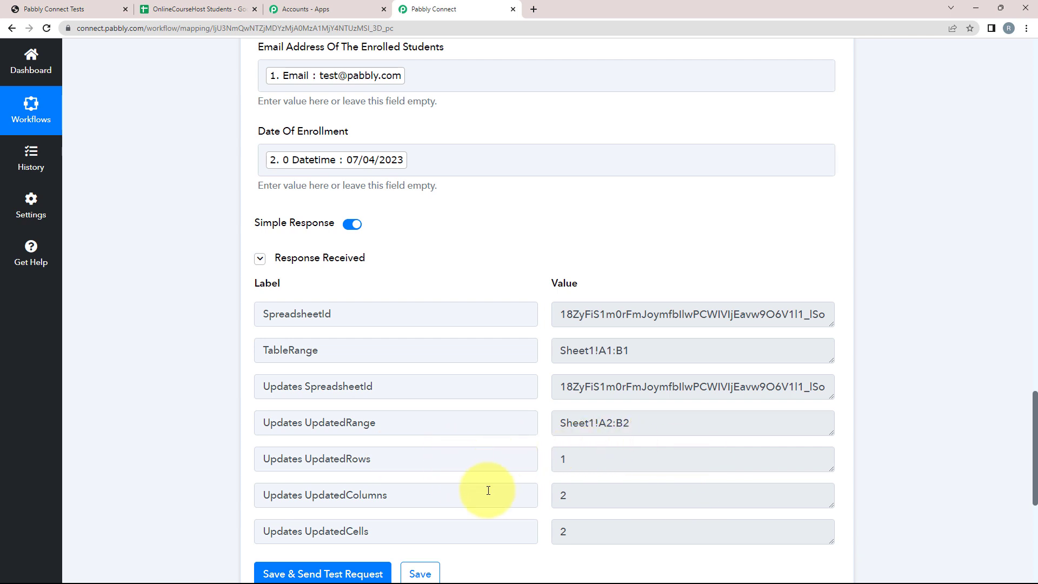
{"action": "left_click", "coordinate": [198, 9]}
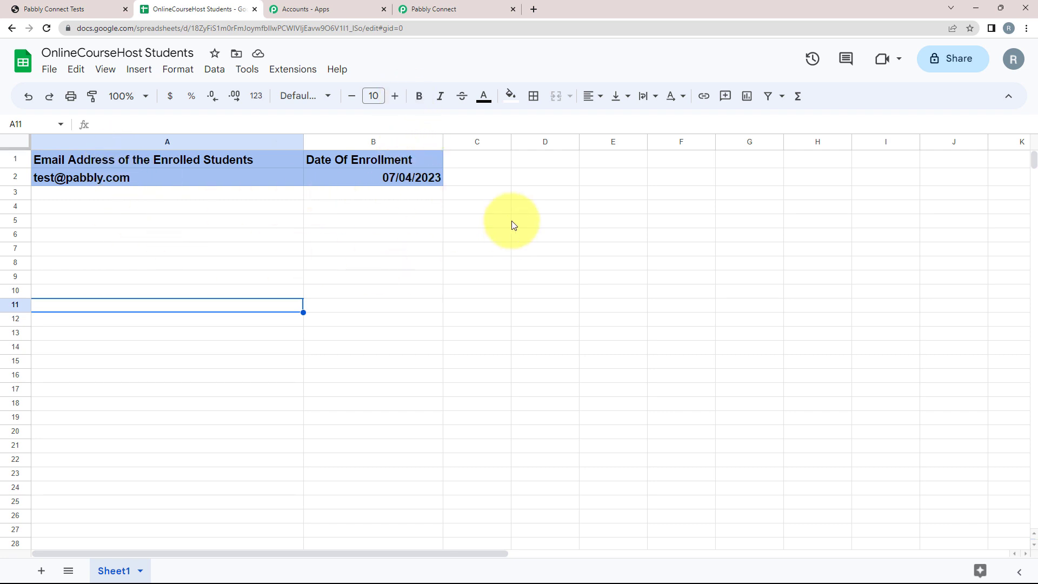
{"action": "left_click", "coordinate": [454, 9]}
{"action": "scroll", "coordinate": [341, 399], "scroll_direction": "up", "scroll_amount": 1}
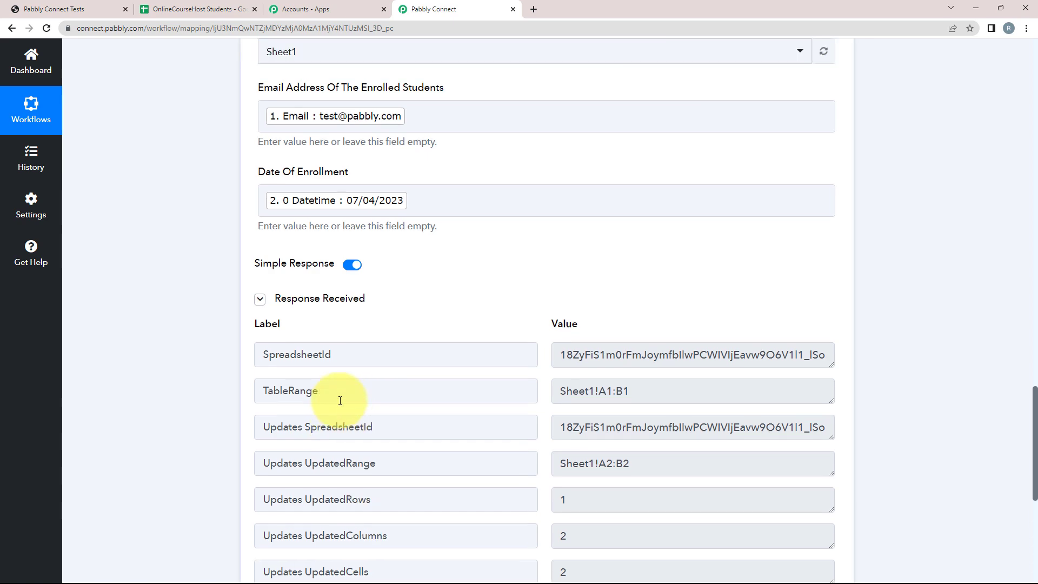
{"action": "scroll", "coordinate": [341, 400], "scroll_direction": "up", "scroll_amount": 7}
{"action": "scroll", "coordinate": [342, 402], "scroll_direction": "up", "scroll_amount": 2}
Collapse the Google Sheets, Date/Time Formatter and trigger step cards
{"action": "left_click", "coordinate": [563, 246]}
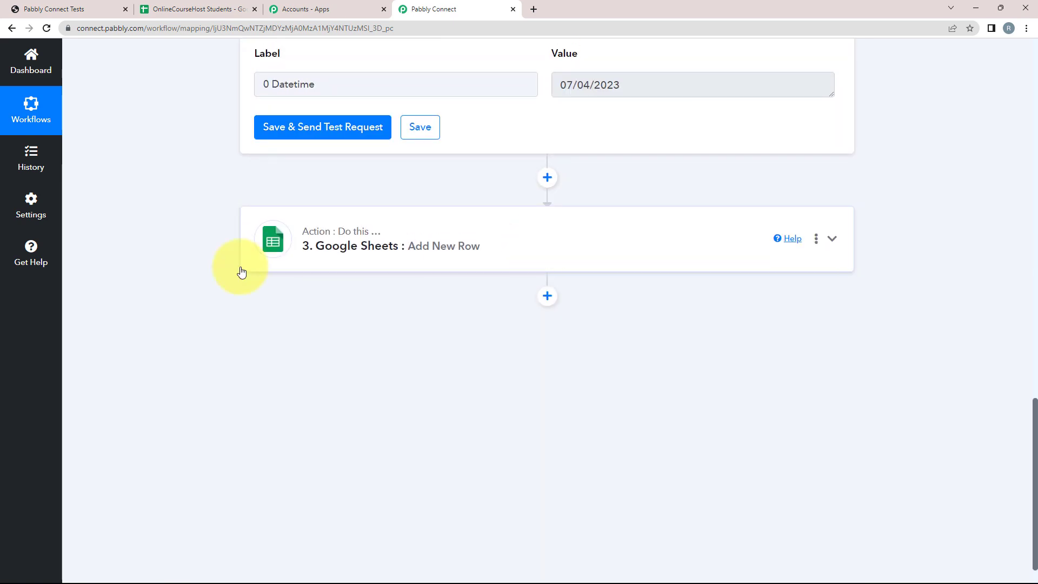
{"action": "scroll", "coordinate": [227, 276], "scroll_direction": "up", "scroll_amount": 5}
{"action": "scroll", "coordinate": [600, 143], "scroll_direction": "up", "scroll_amount": 4}
{"action": "left_click", "coordinate": [594, 91]}
{"action": "scroll", "coordinate": [232, 254], "scroll_direction": "up", "scroll_amount": 5}
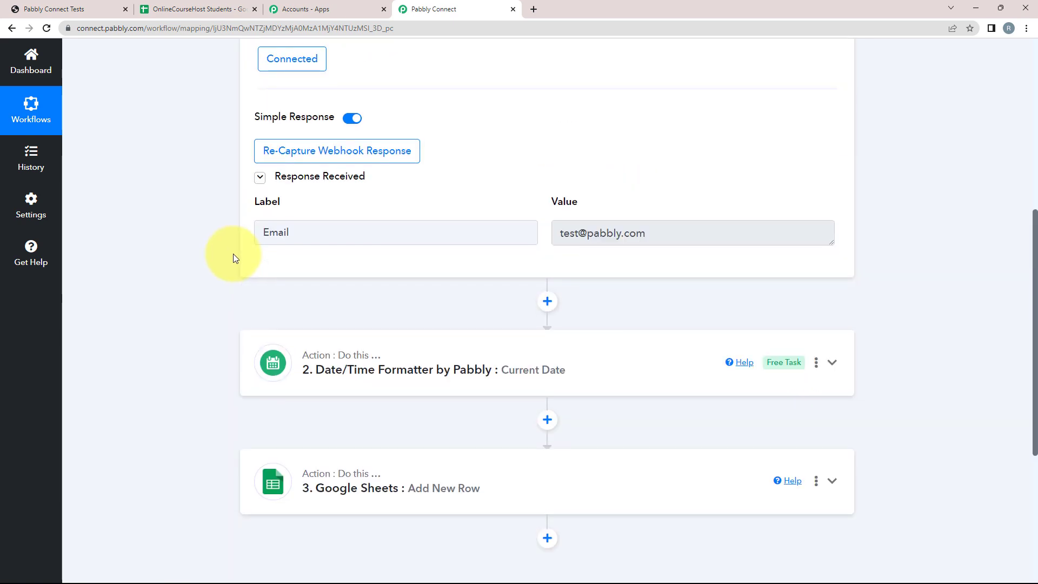
{"action": "scroll", "coordinate": [232, 254], "scroll_direction": "up", "scroll_amount": 5}
{"action": "left_click", "coordinate": [643, 158]}
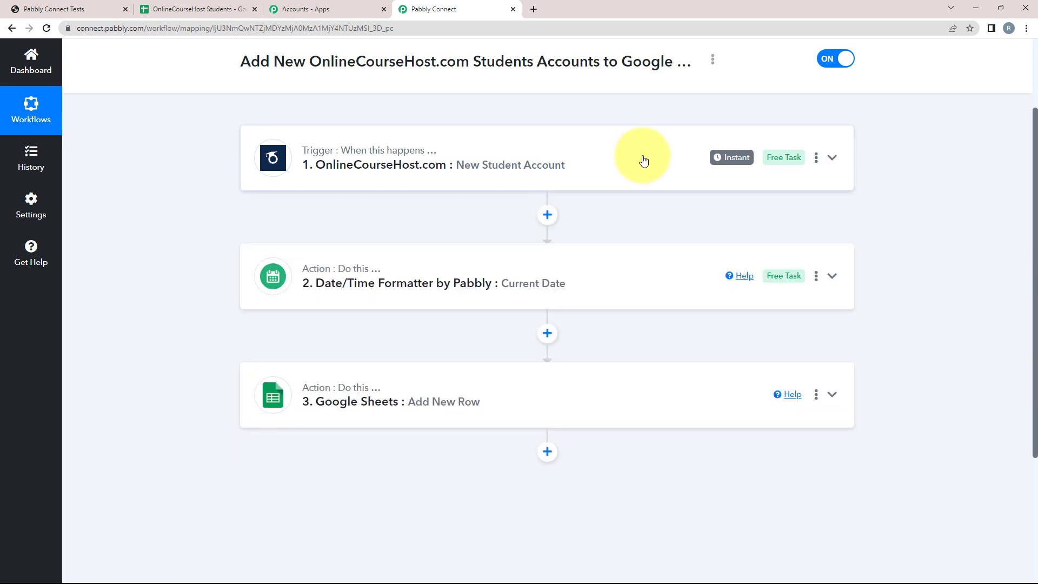